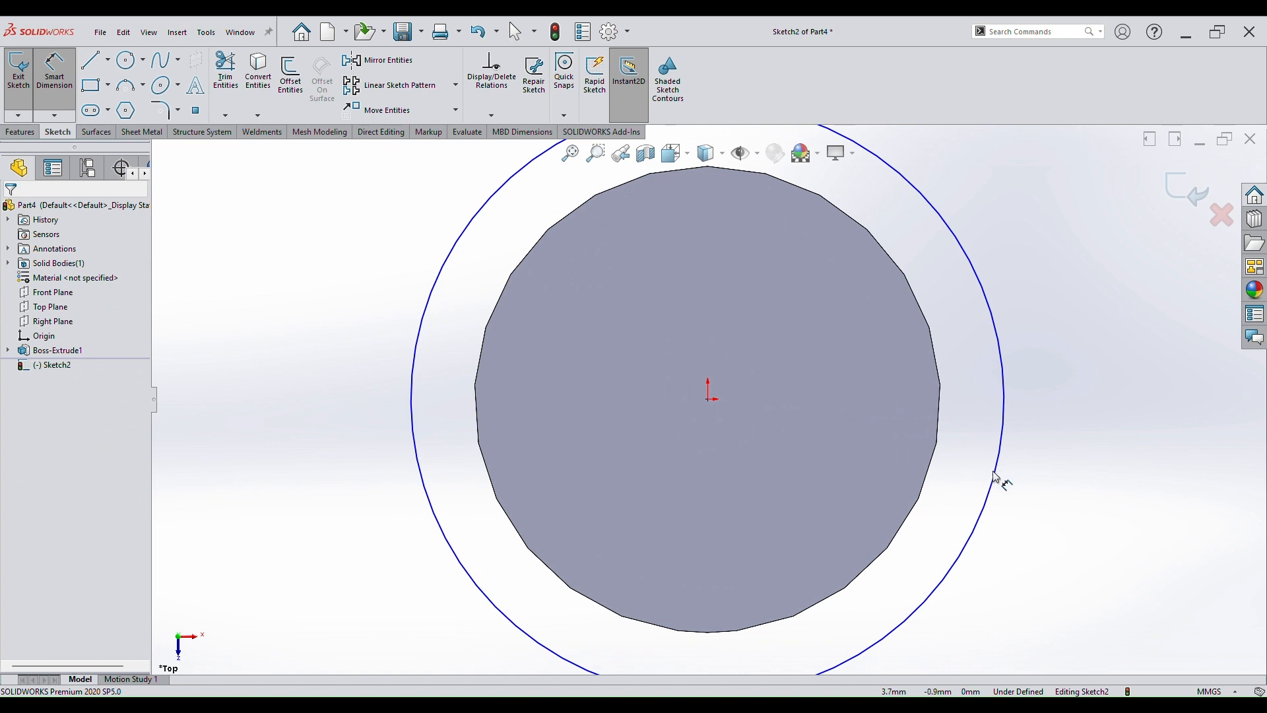
# Dimension the sketched circle around the shaft's end face with a diameter of 10 mm.
pyautogui.click(1001, 480)
pyautogui.click(1053, 478)
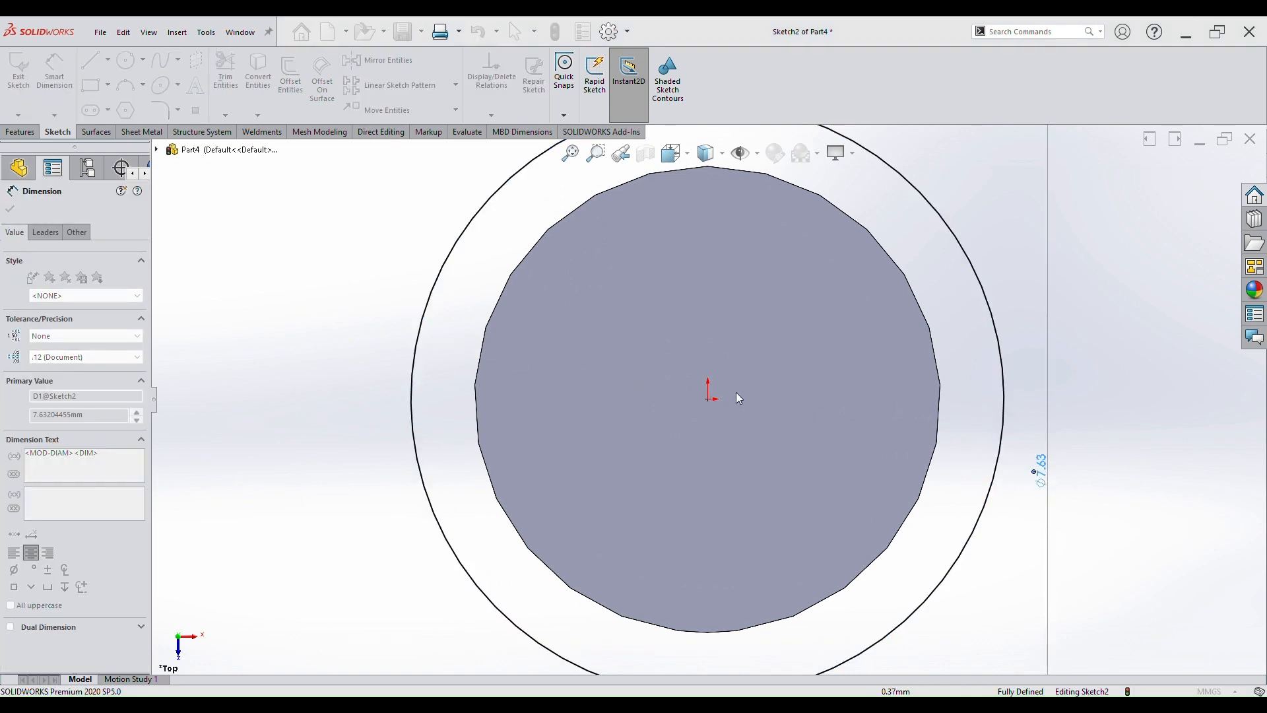
pyautogui.write('10')
pyautogui.press('Return')
pyautogui.click(555, 386)
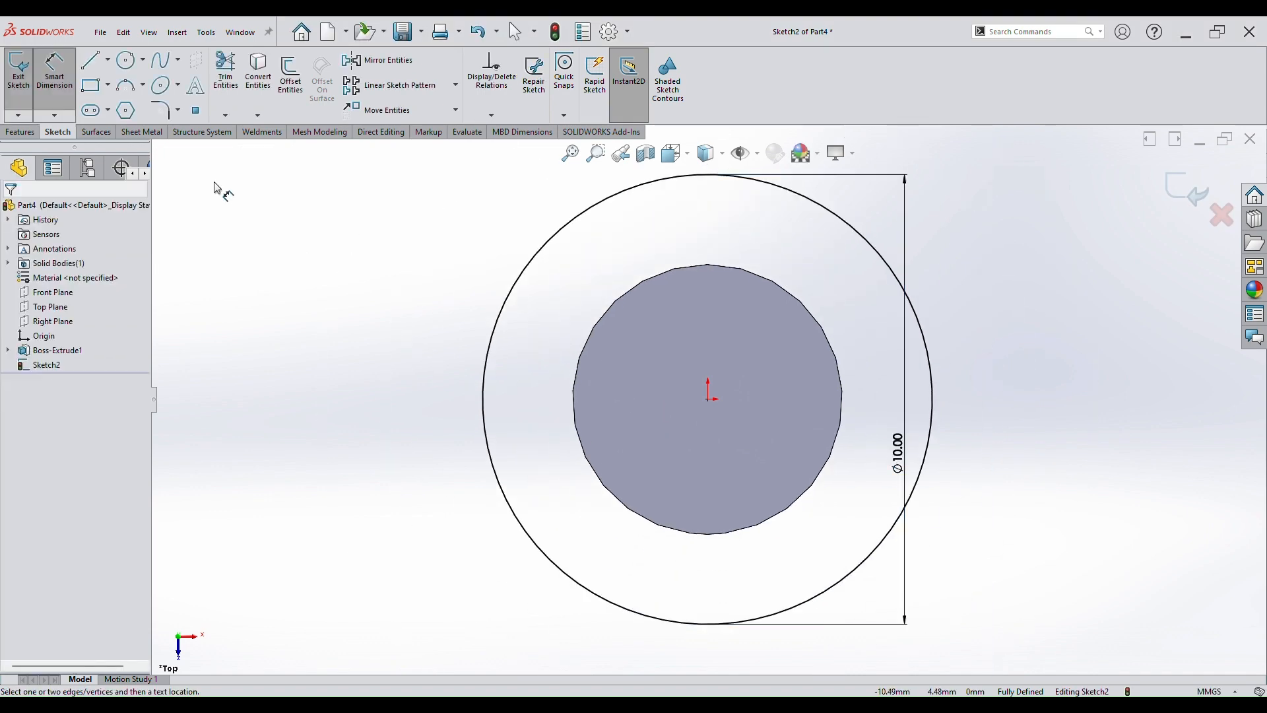
# Extrude the 10 mm circle 5 mm upward as a merged boss with a 12° inward draft.
pyautogui.click(19, 133)
pyautogui.click(23, 78)
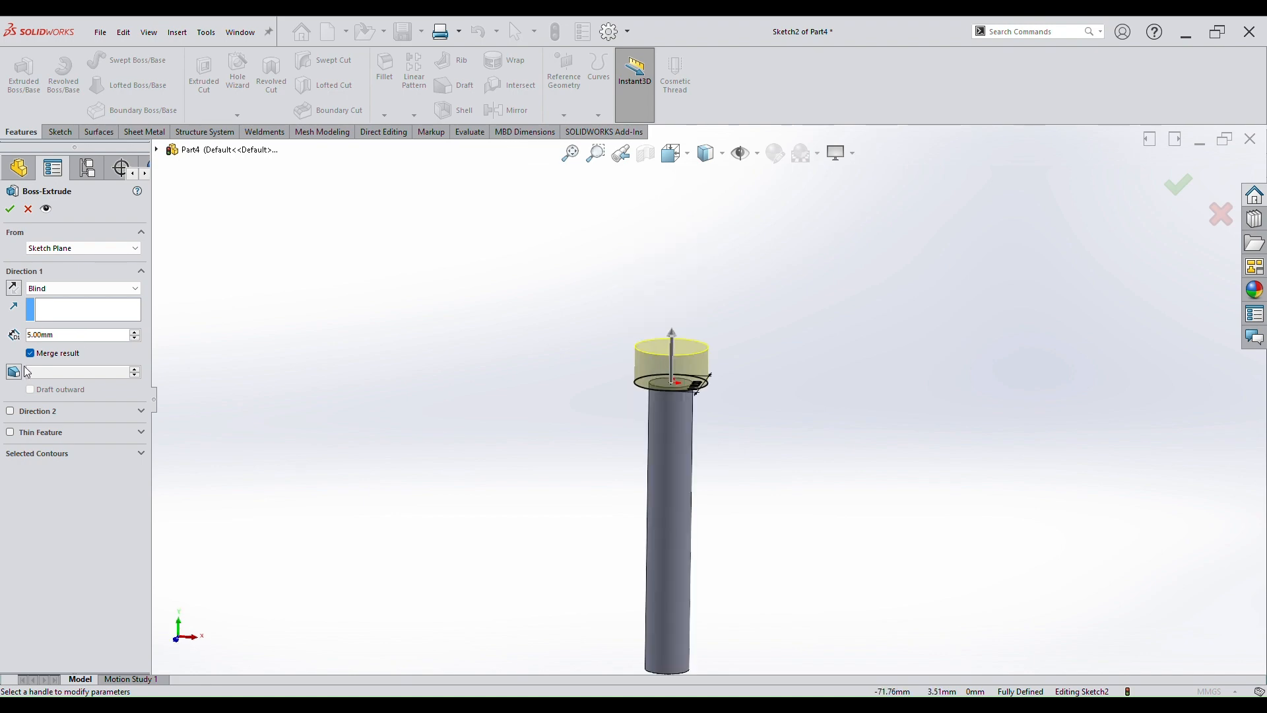
pyautogui.click(15, 372)
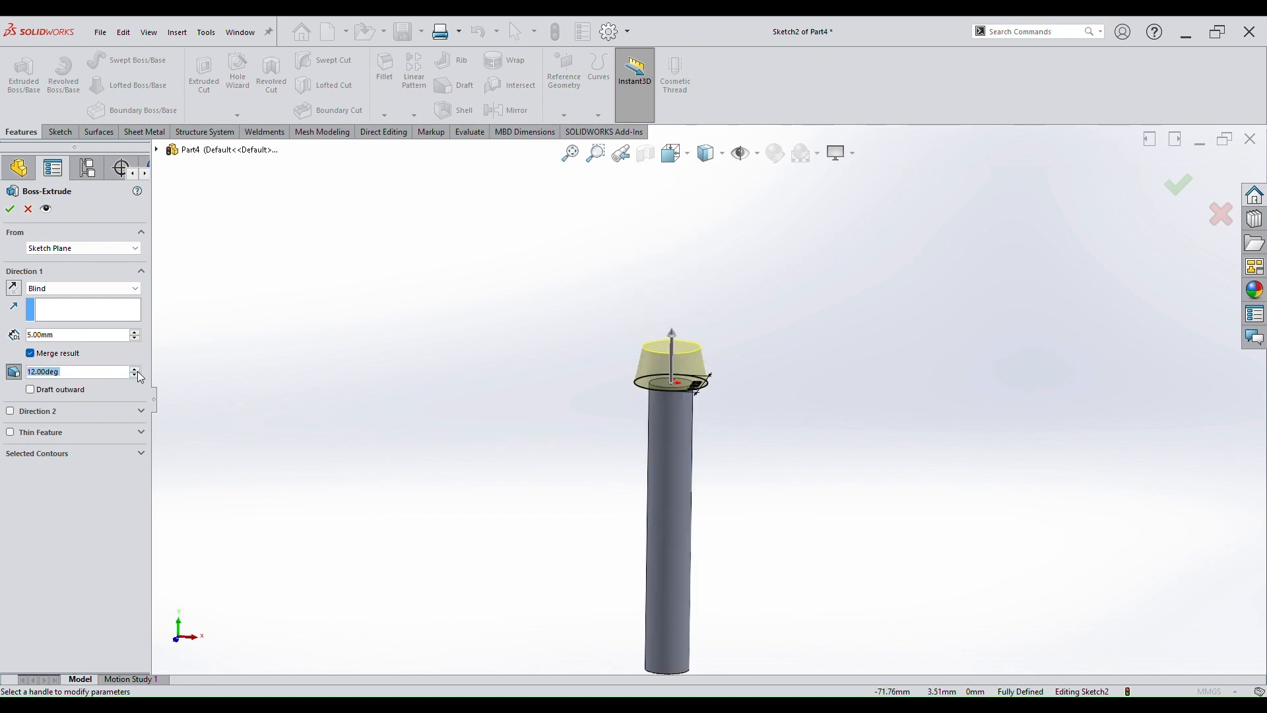
pyautogui.click(10, 209)
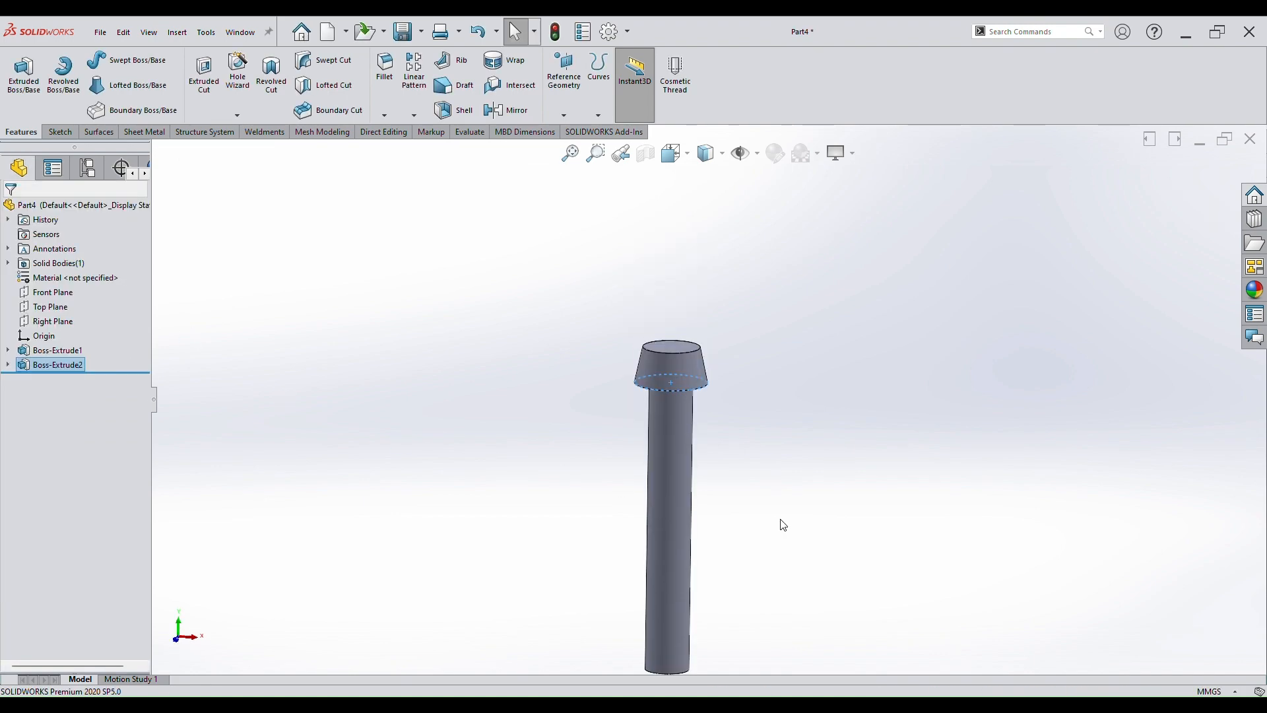
# In a new front-view sketch, draw a vertical line about 5 mm long from the tapered head's top-edge midpoint down to its bottom edge.
pyautogui.moveTo(781, 519); pyautogui.dragTo(802, 505, button='middle')
pyautogui.press('space')
pyautogui.click(617, 532)
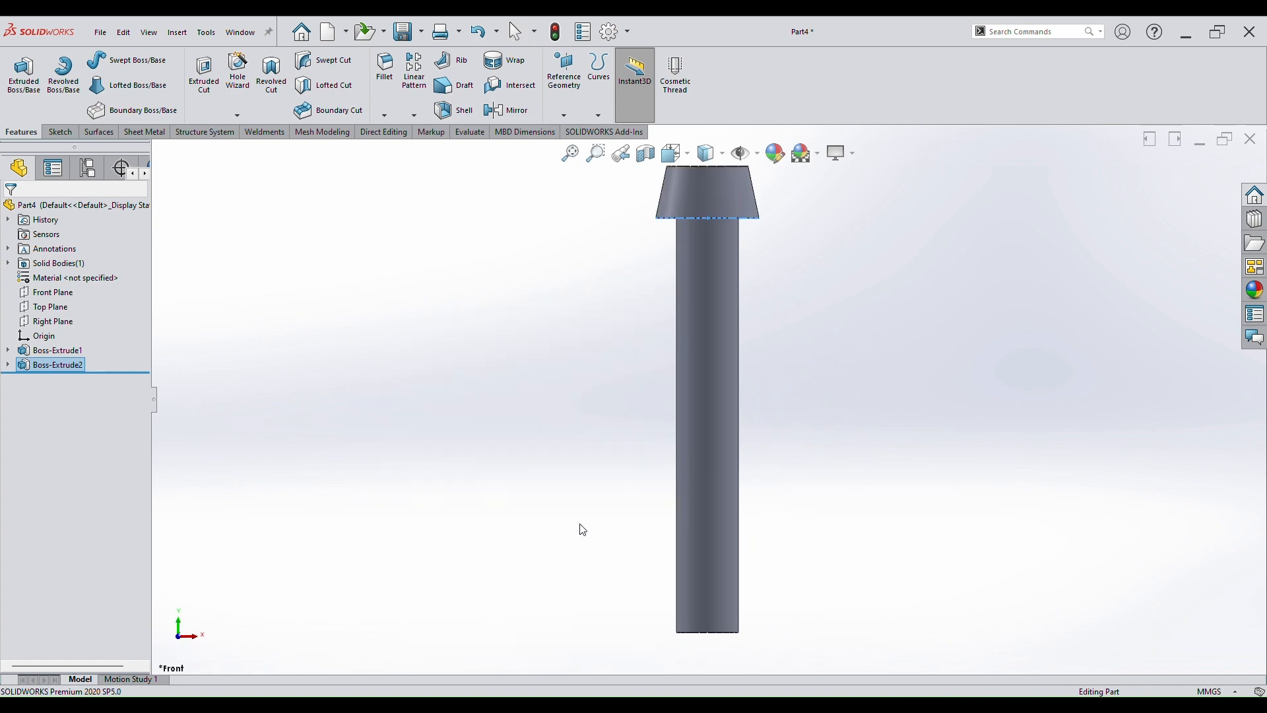
pyautogui.click(572, 442)
pyautogui.scroll(1, 818, 477)
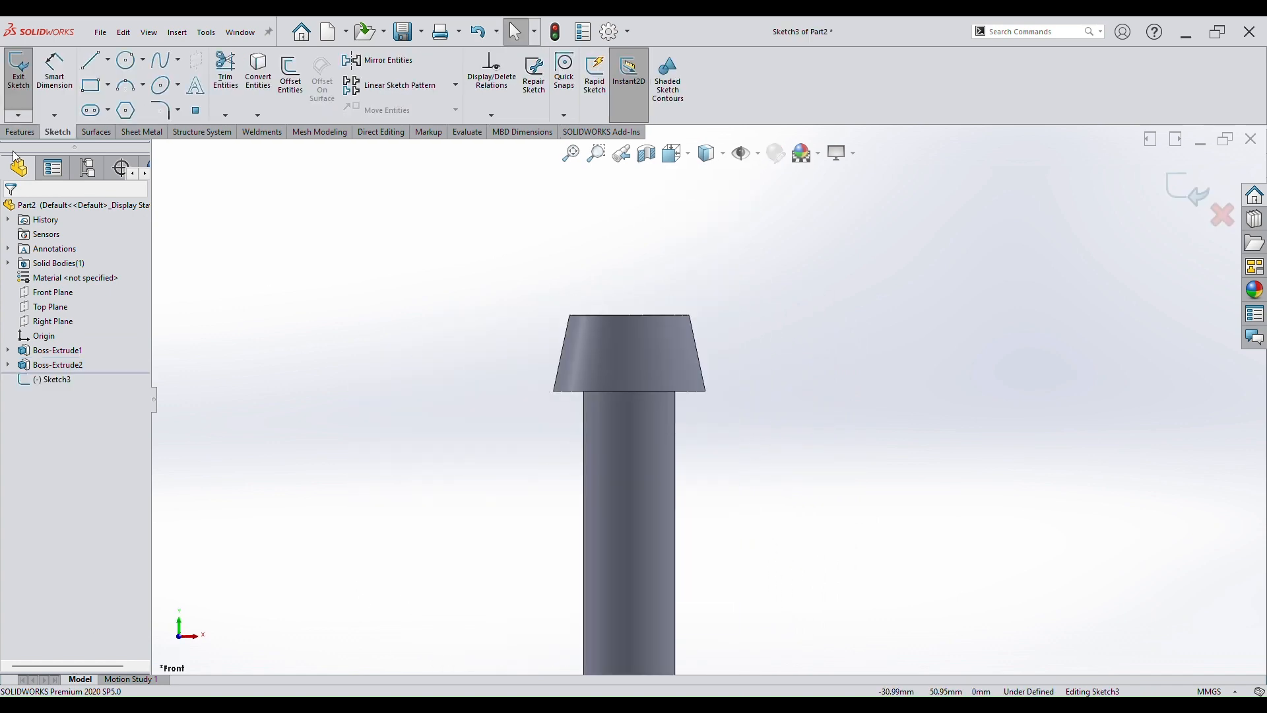
pyautogui.click(93, 59)
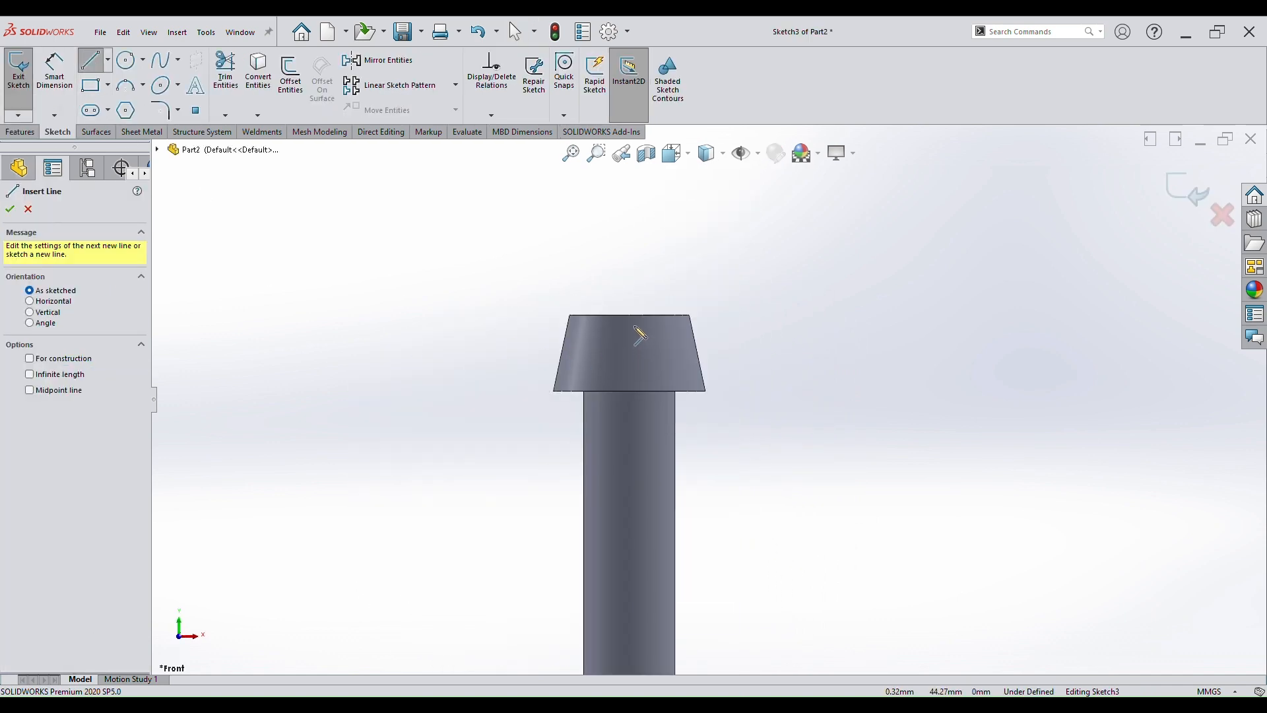
pyautogui.click(629, 315)
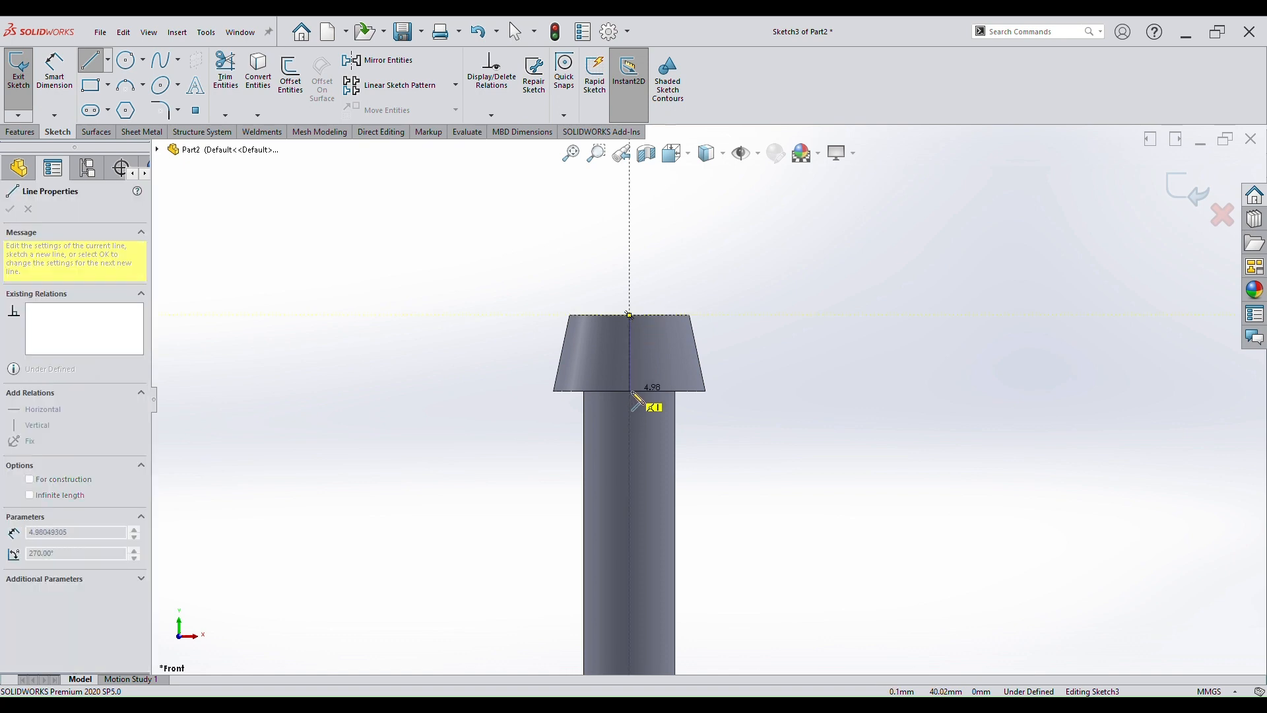
pyautogui.click(630, 390)
pyautogui.press('Escape')
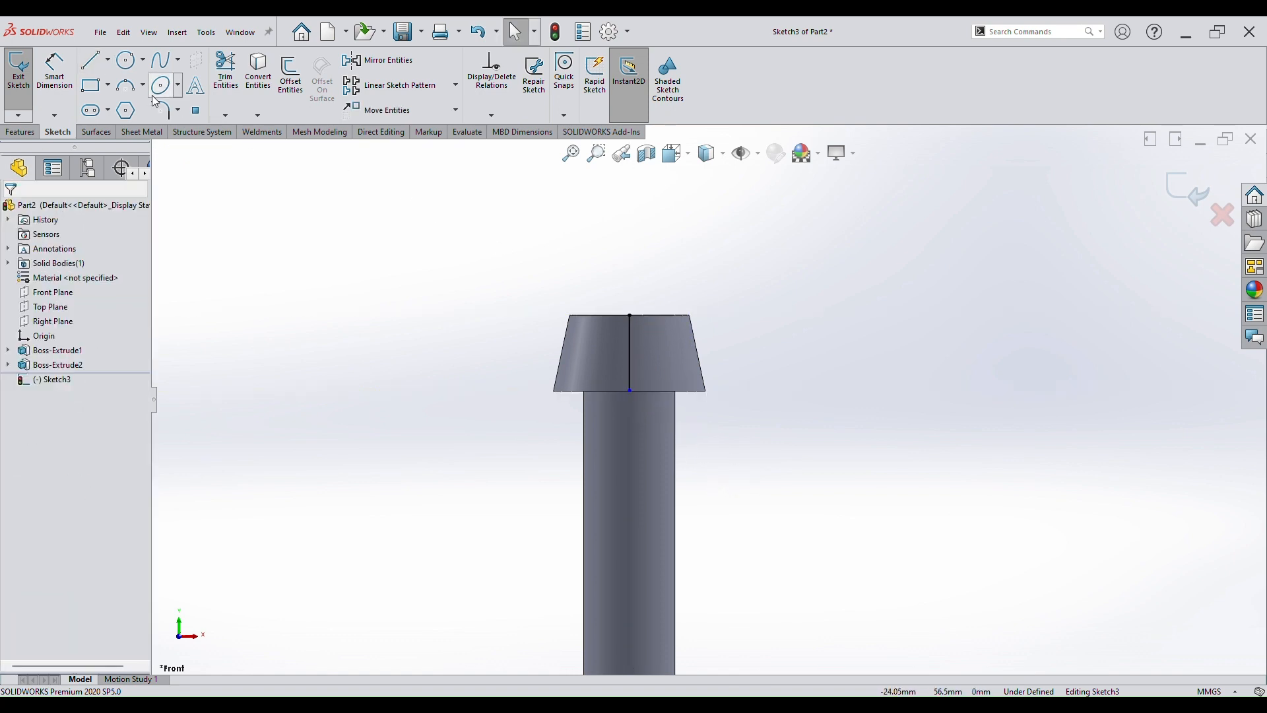
# Draw a five-line profile flaring up from the head's right side, with slanted sides about 10.6 and 13.5 mm long, closed onto the centre line's ends.
pyautogui.click(90, 61)
pyautogui.scroll(-2, 533, 237)
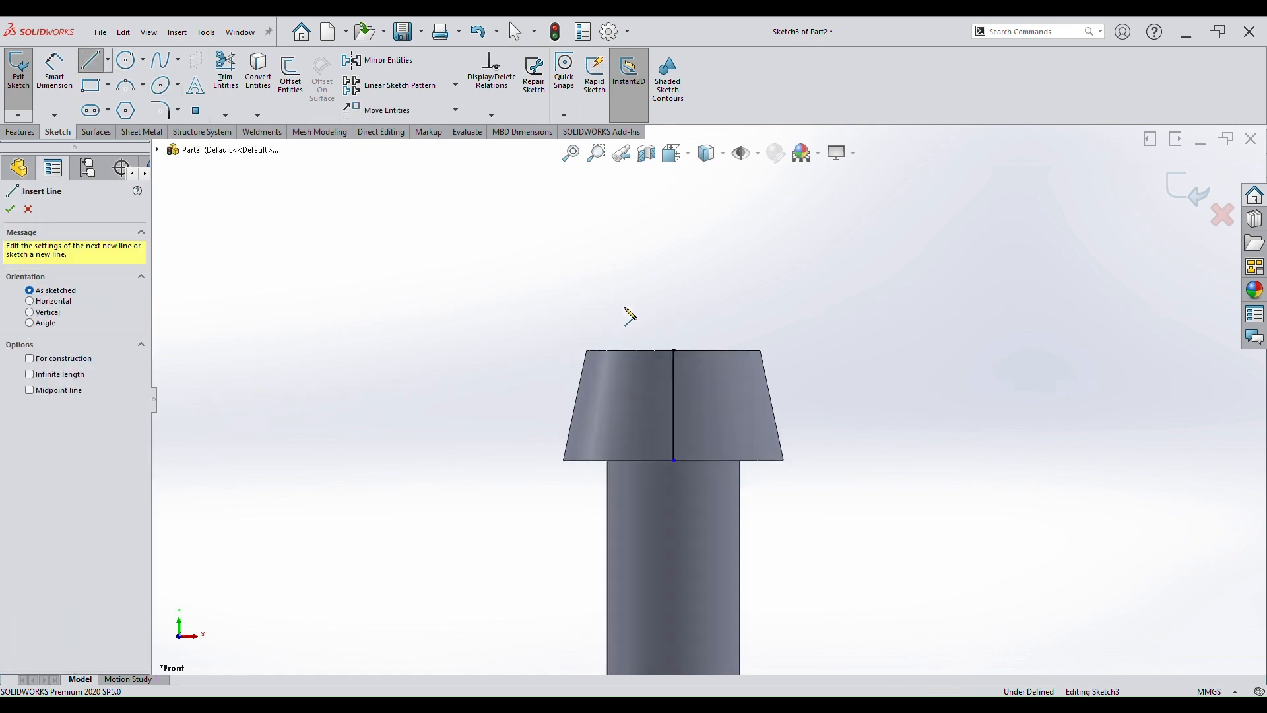
pyautogui.click(674, 350)
pyautogui.click(761, 351)
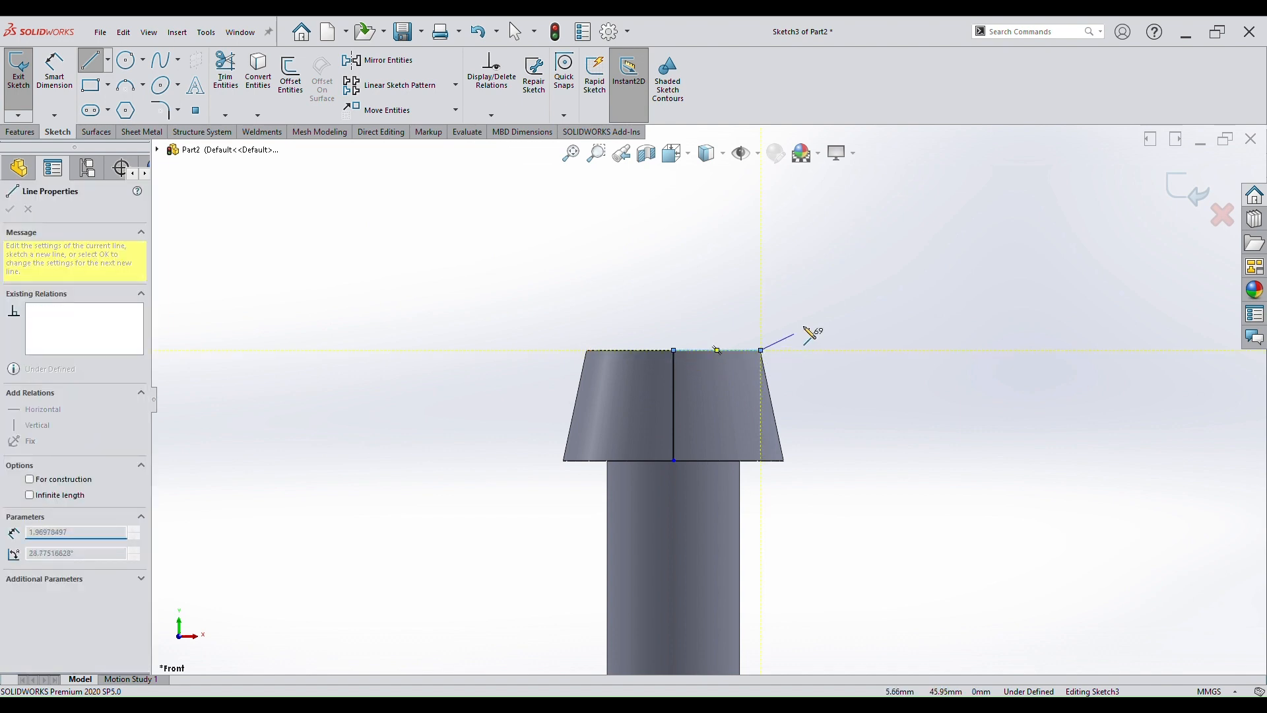
pyautogui.press('z')
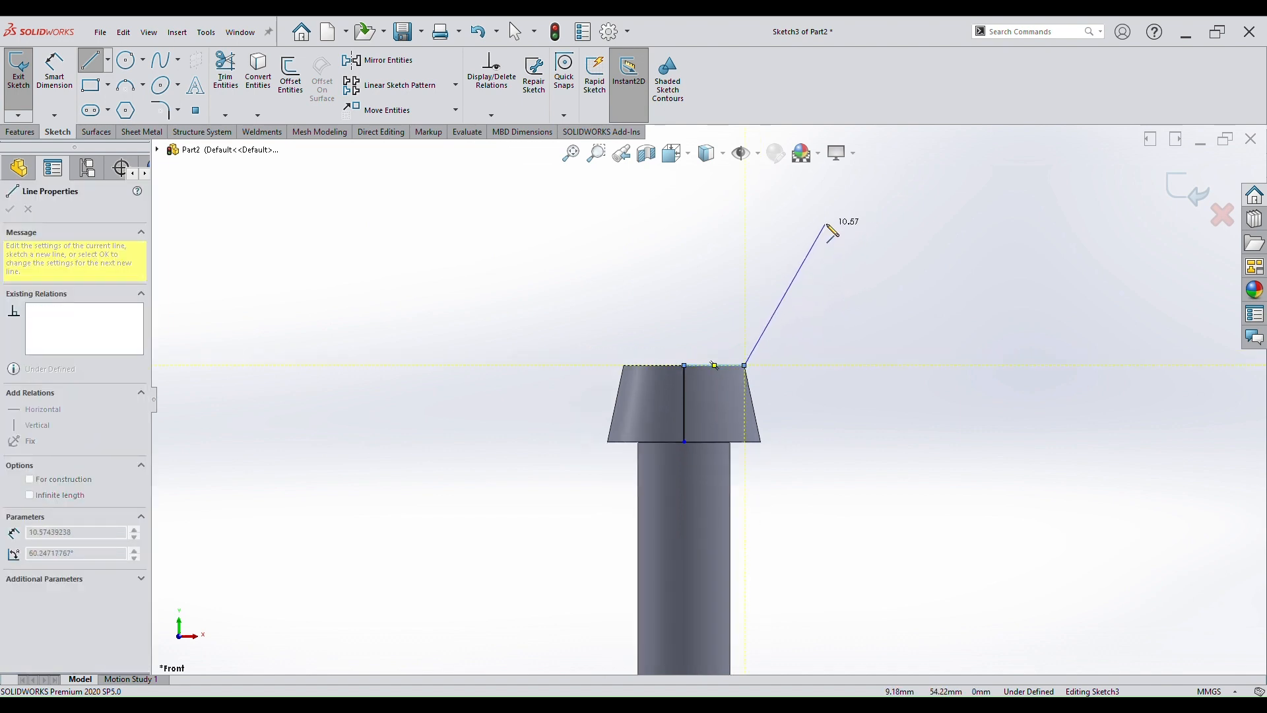
pyautogui.click(825, 223)
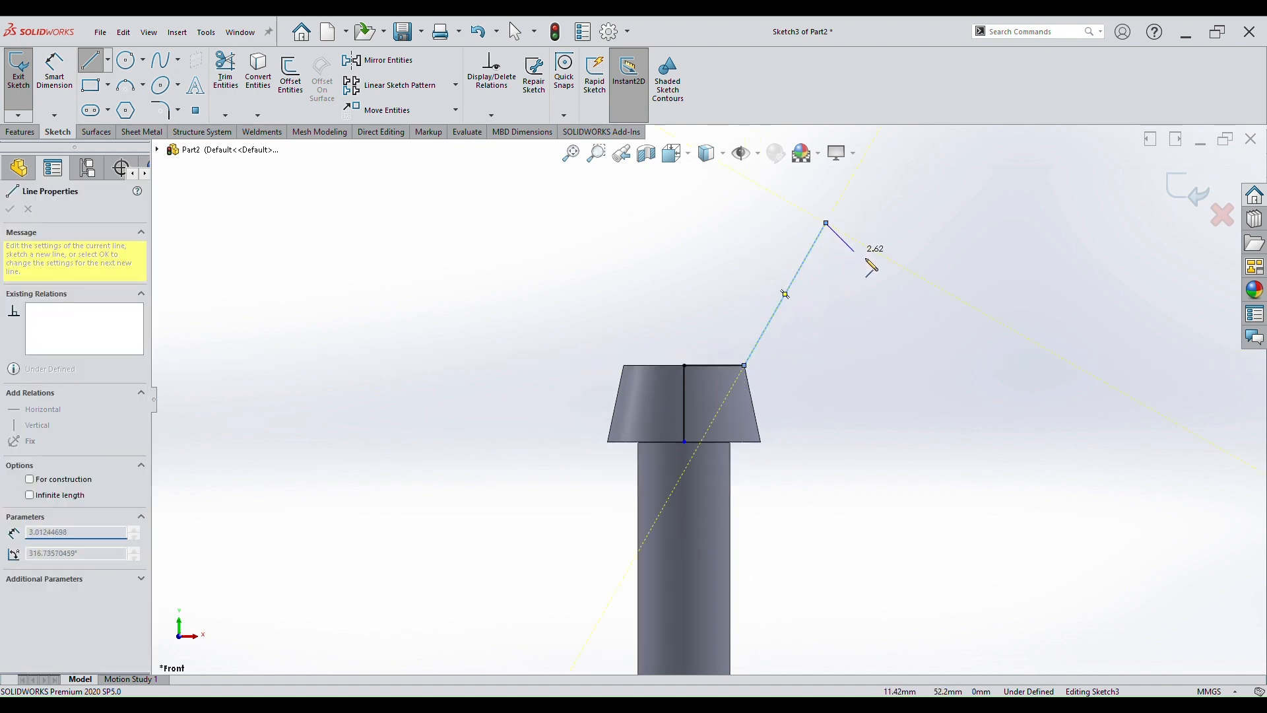
pyautogui.click(919, 307)
pyautogui.click(761, 441)
pyautogui.click(683, 442)
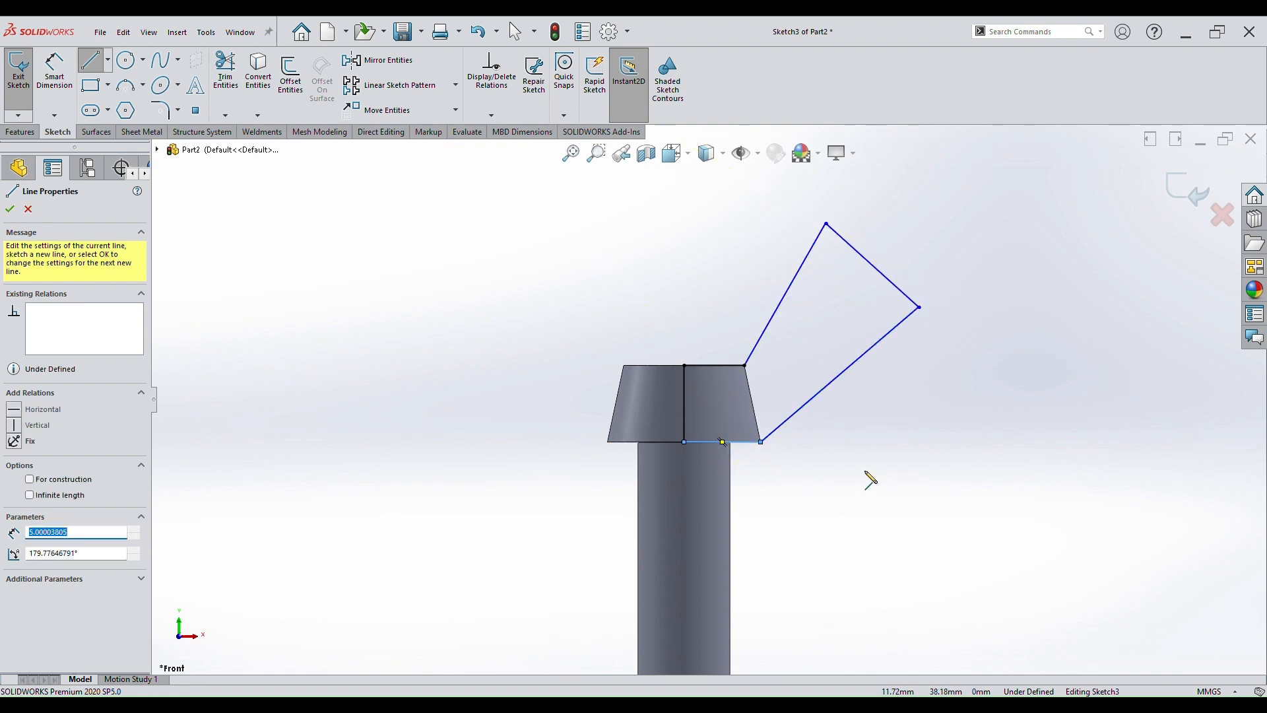
pyautogui.press('Escape')
pyautogui.press('Escape')
# Dimension the profile's lower slanted line with a length of 14 mm.
pyautogui.click(54, 69)
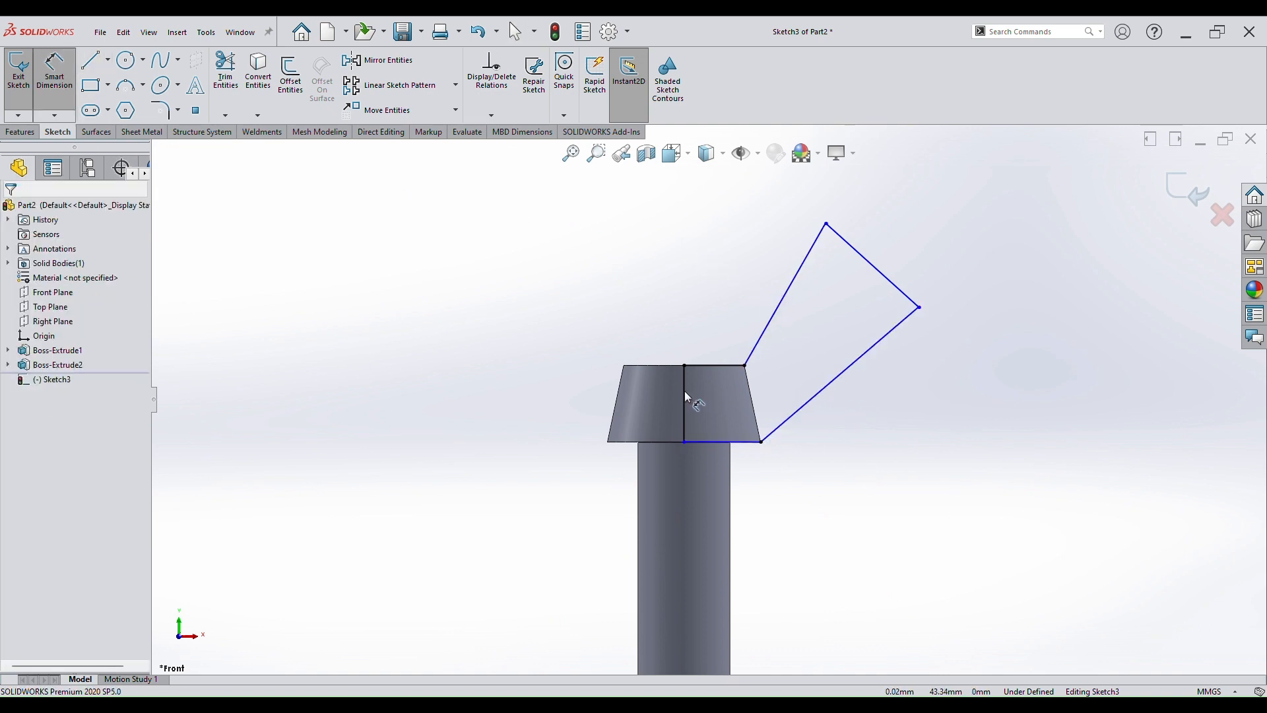
pyautogui.click(870, 364)
pyautogui.click(891, 422)
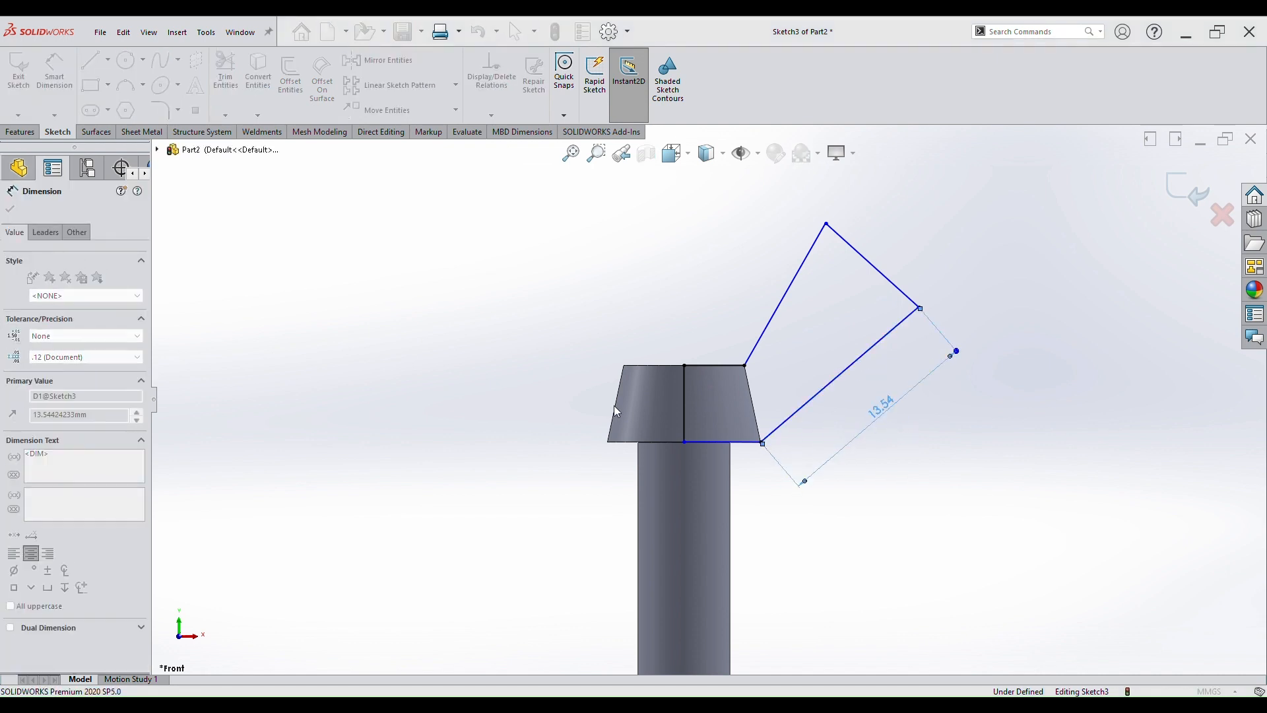
pyautogui.write('14')
pyautogui.press('Return')
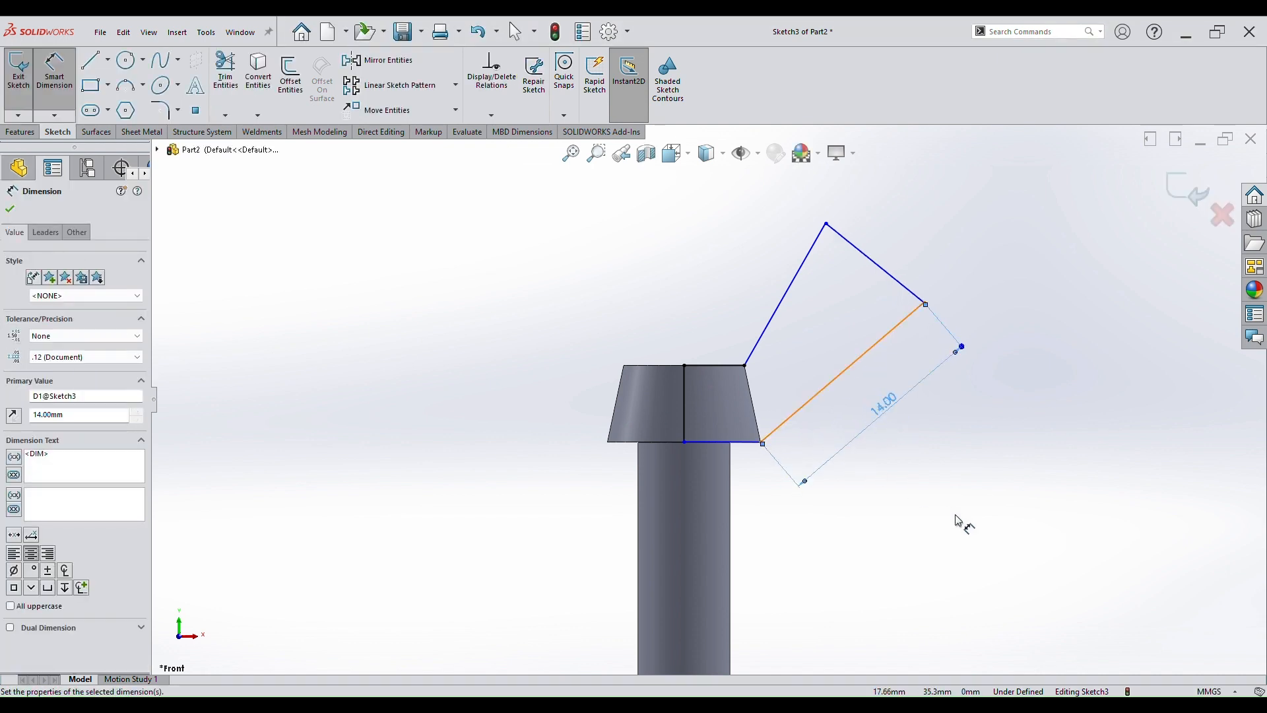
# Set the upper slanted line's vertical height to 10 mm and the outer end line's length to 9 mm.
pyautogui.click(780, 303)
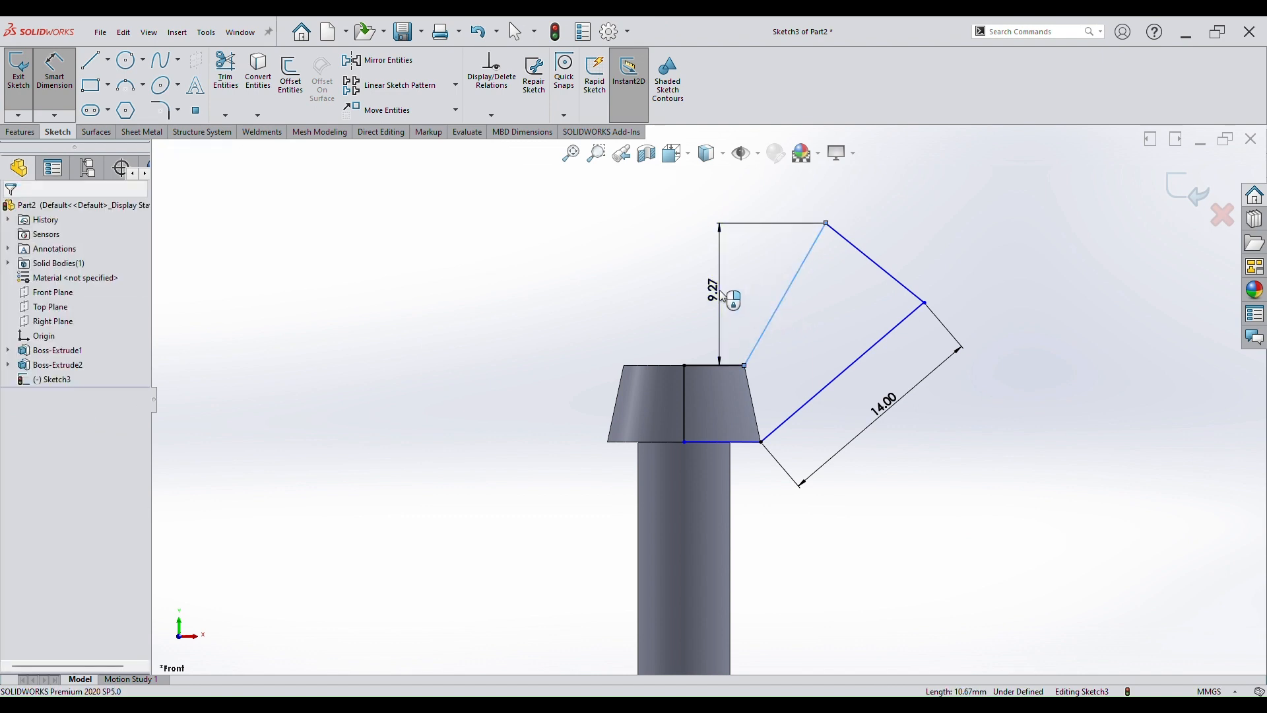
pyautogui.click(722, 297)
pyautogui.write('10')
pyautogui.press('Return')
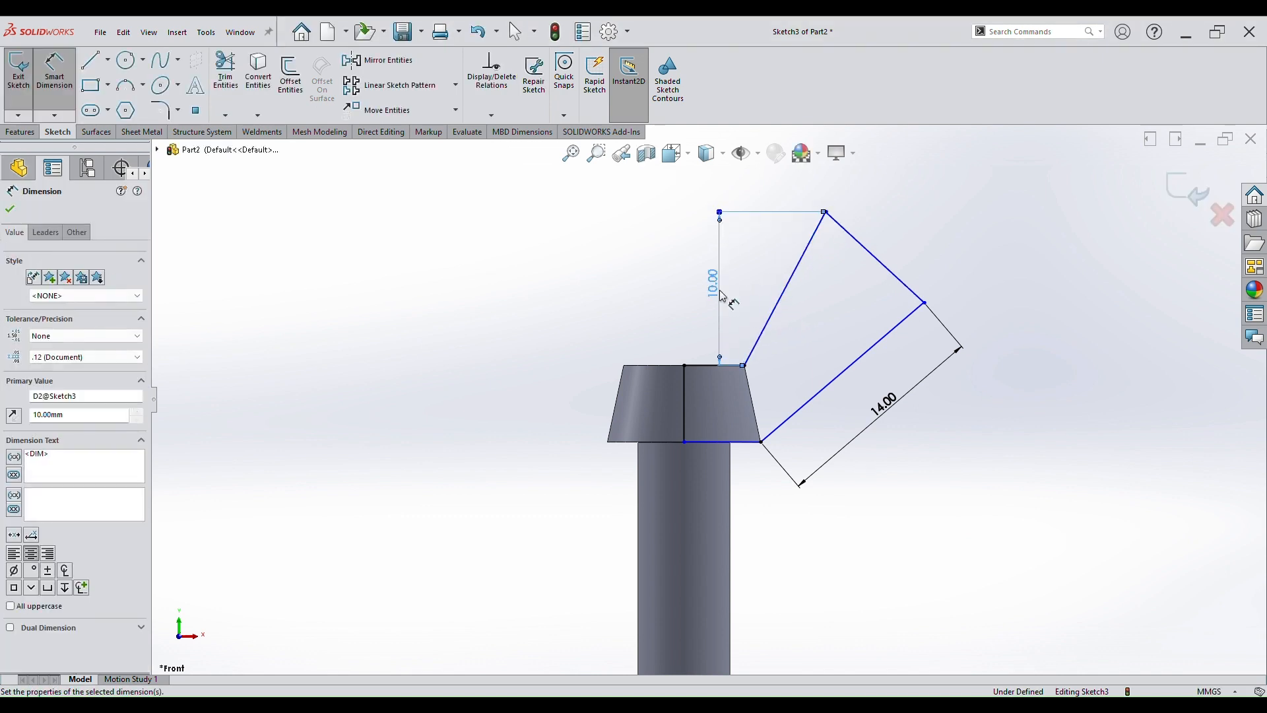
pyautogui.click(886, 270)
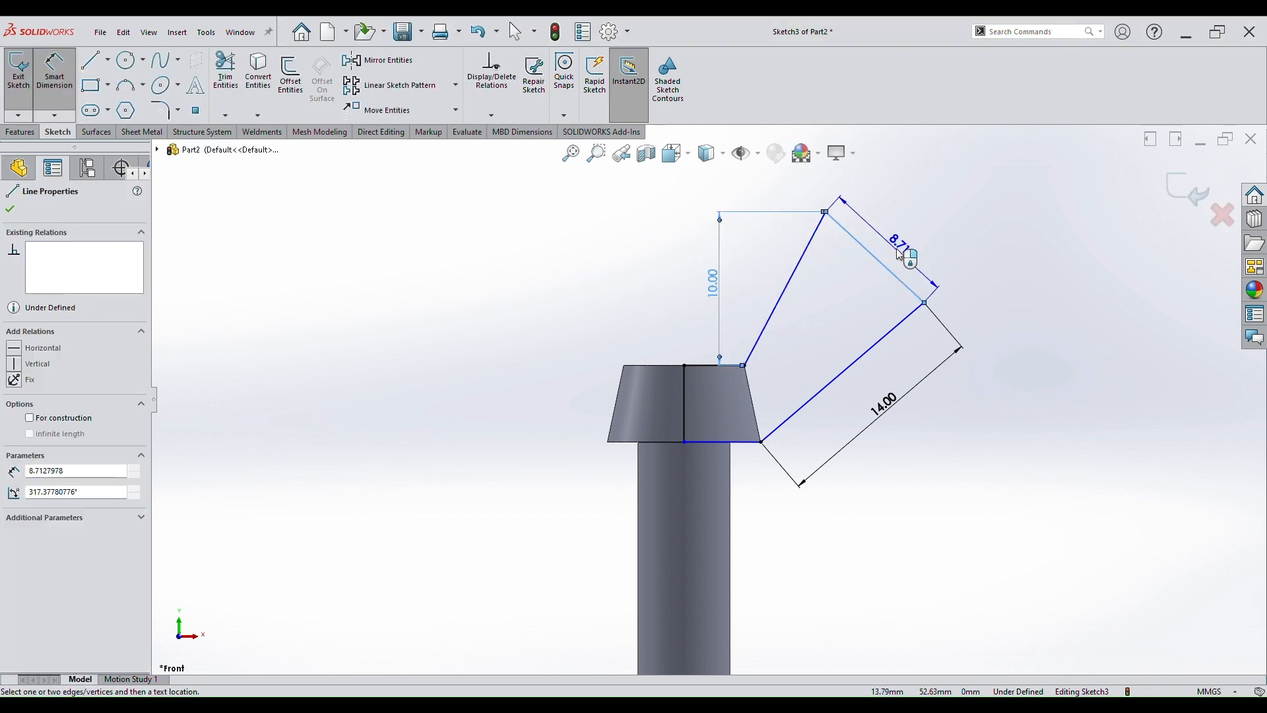
pyautogui.click(901, 254)
pyautogui.write('9')
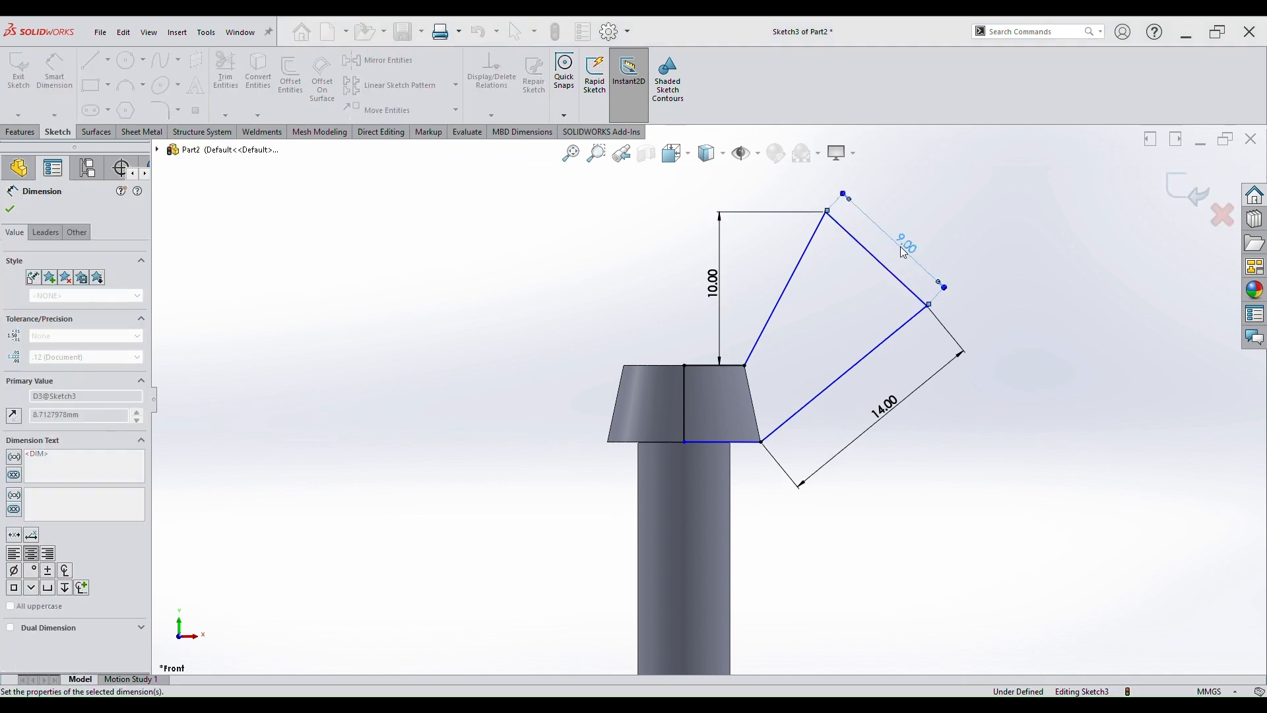
pyautogui.press('Return')
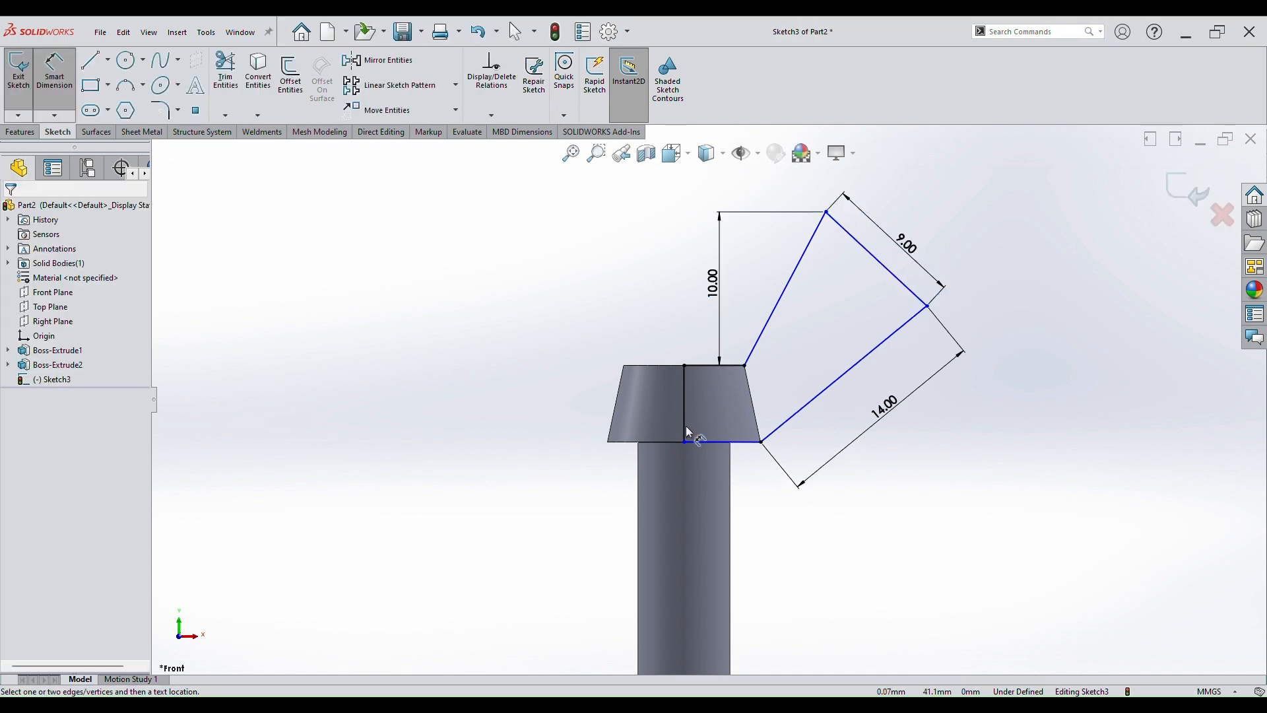
# Add a horizontal dimension from the vertical centre line to the head's lower right corner.
pyautogui.click(686, 428)
pyautogui.click(761, 443)
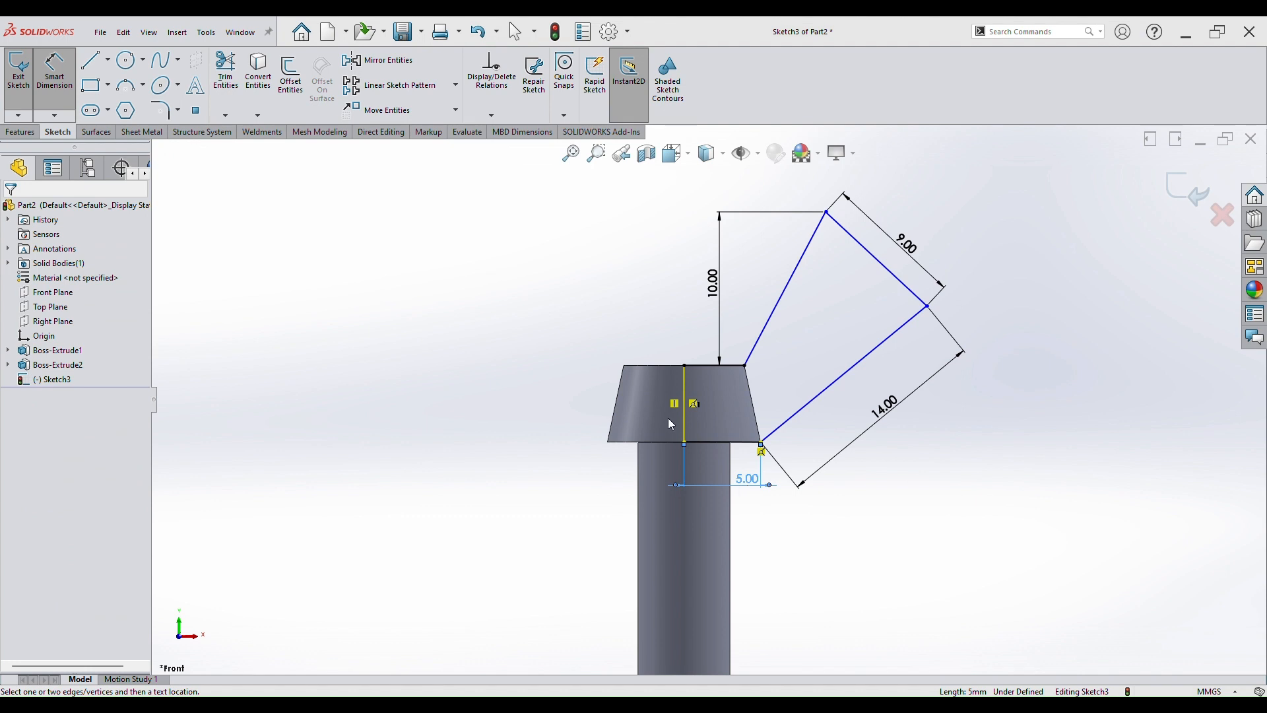
pyautogui.click(660, 389)
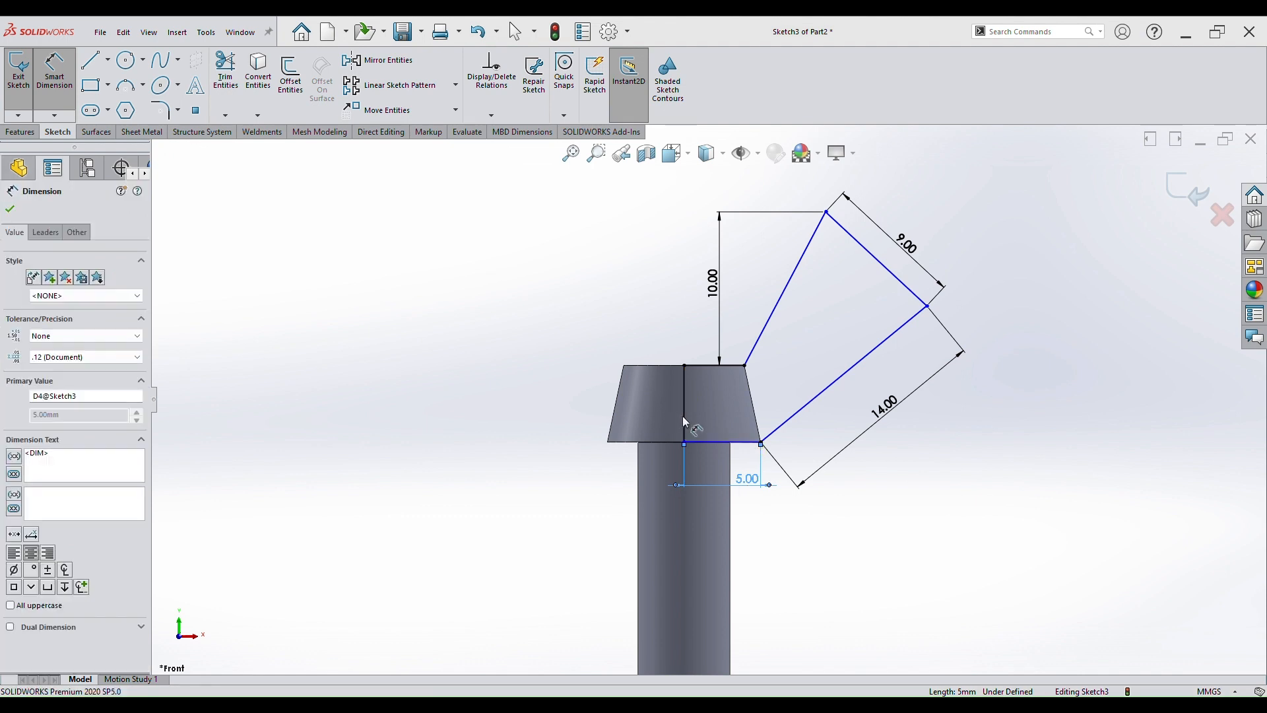
# Add an angle dimension between the profile's top horizontal line and its upper slanted line, accepting the drawn angle.
pyautogui.click(757, 351)
pyautogui.click(731, 365)
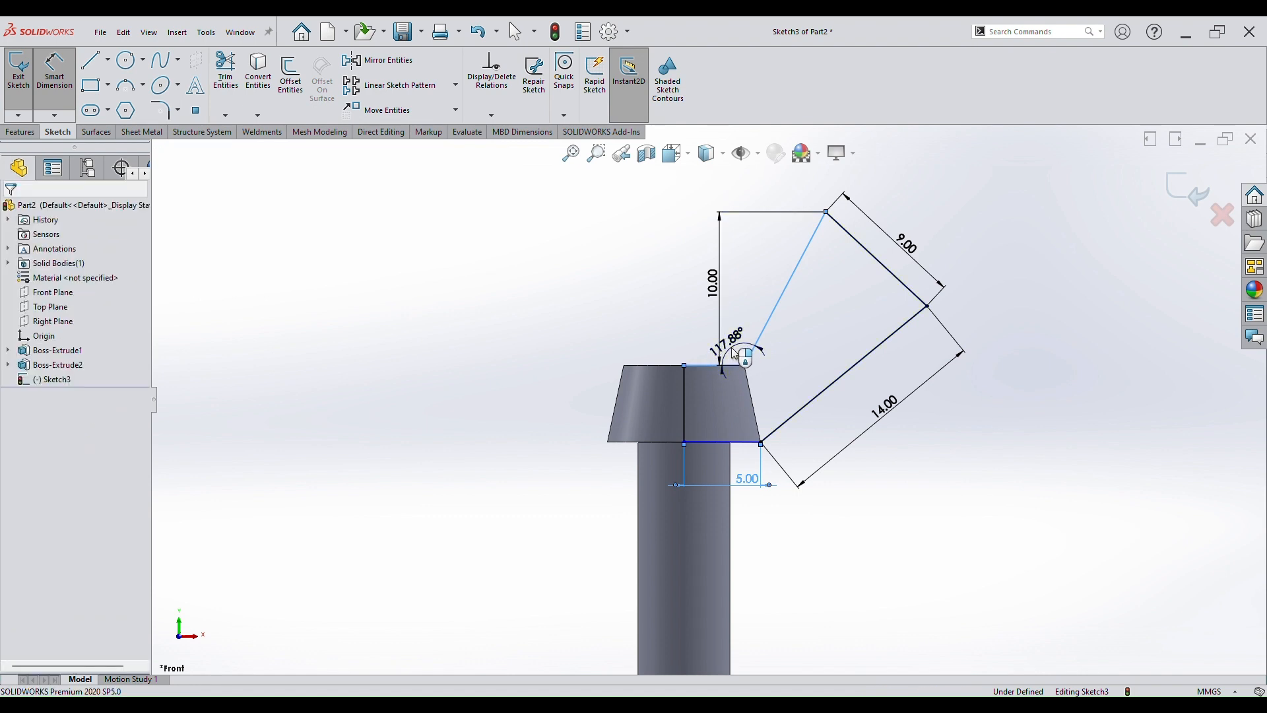
pyautogui.click(736, 353)
pyautogui.click(444, 330)
pyautogui.click(451, 355)
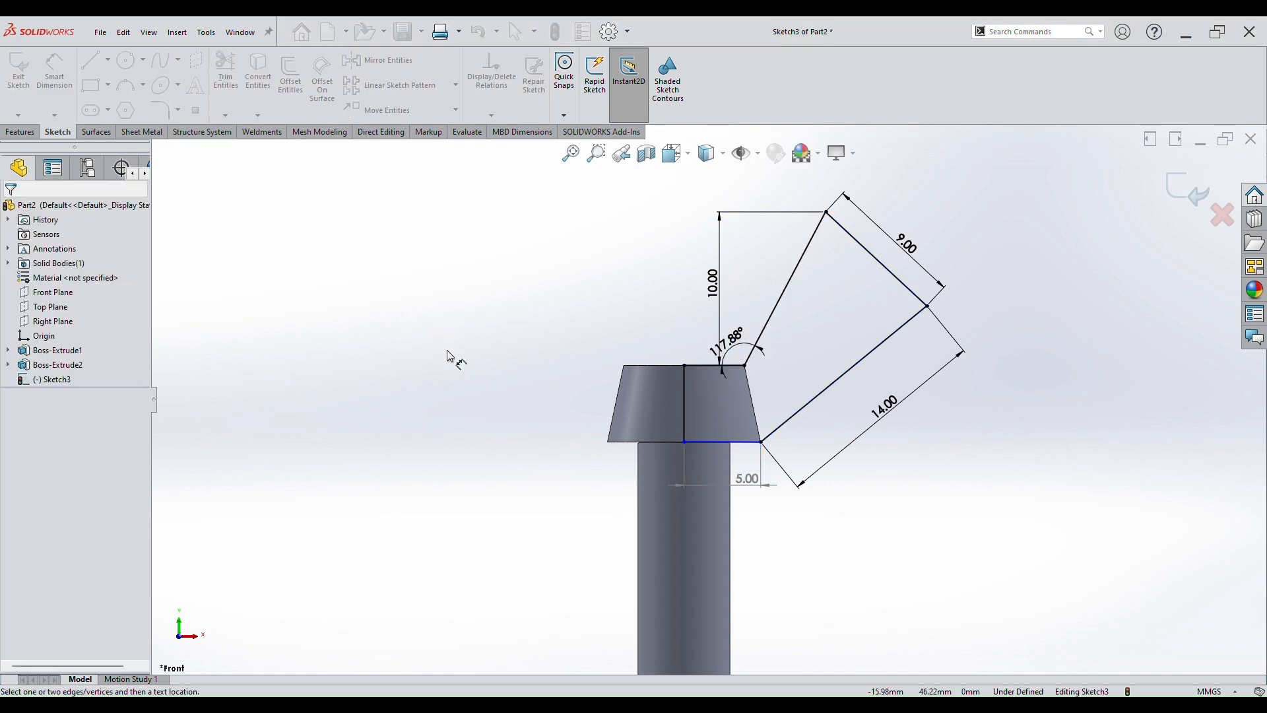
# Examine the relations of the profile's corner point at the head's lower right edge.
pyautogui.scroll(1, 871, 522)
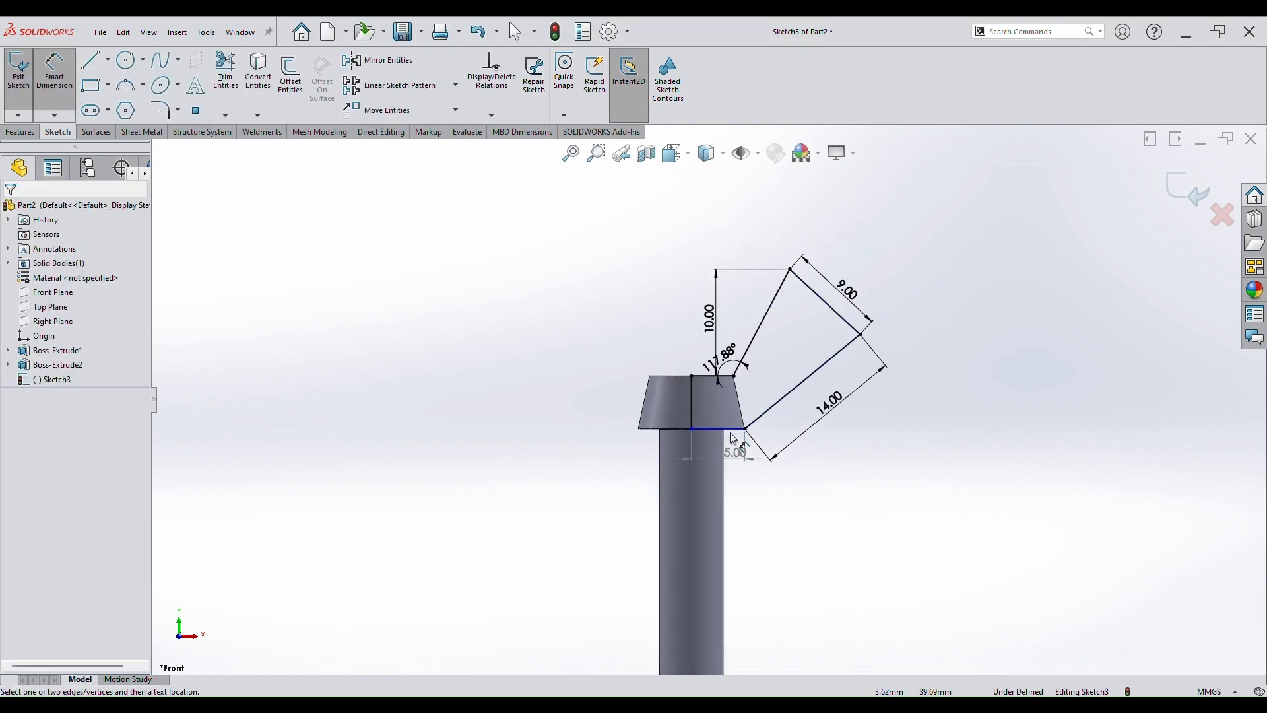
pyautogui.scroll(-2, 752, 437)
pyautogui.scroll(-3, 758, 430)
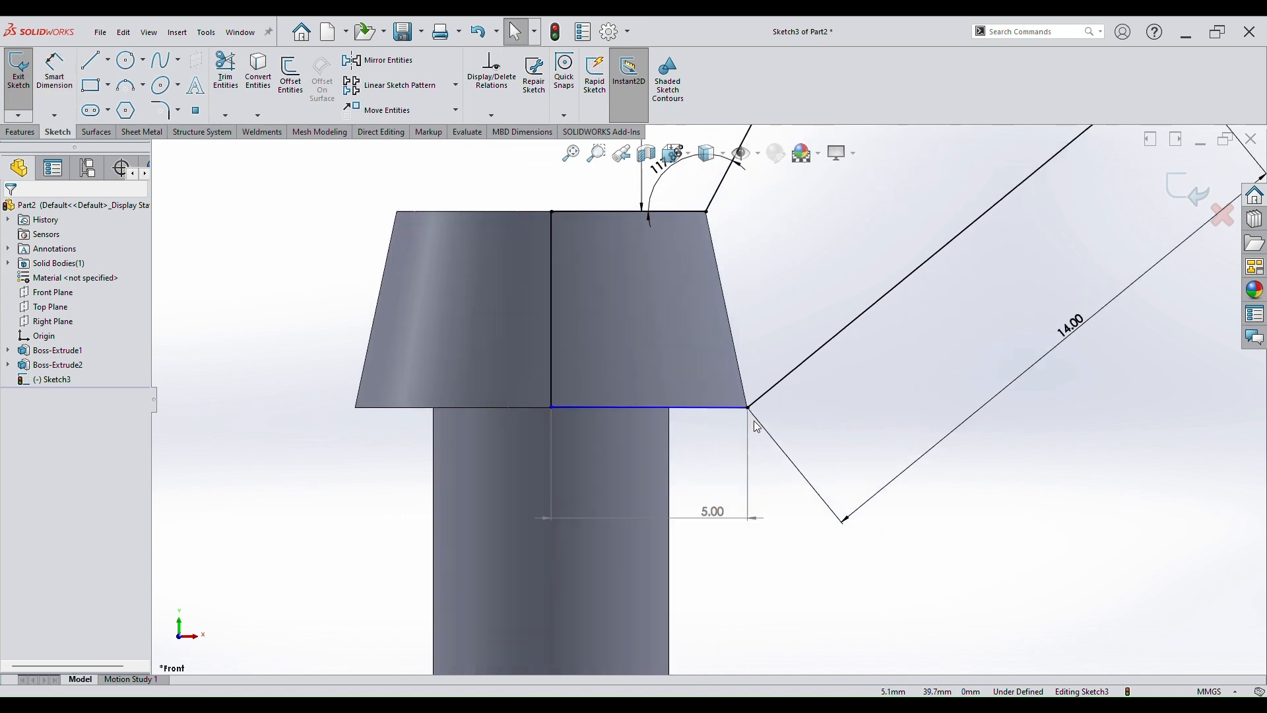
pyautogui.click(740, 400)
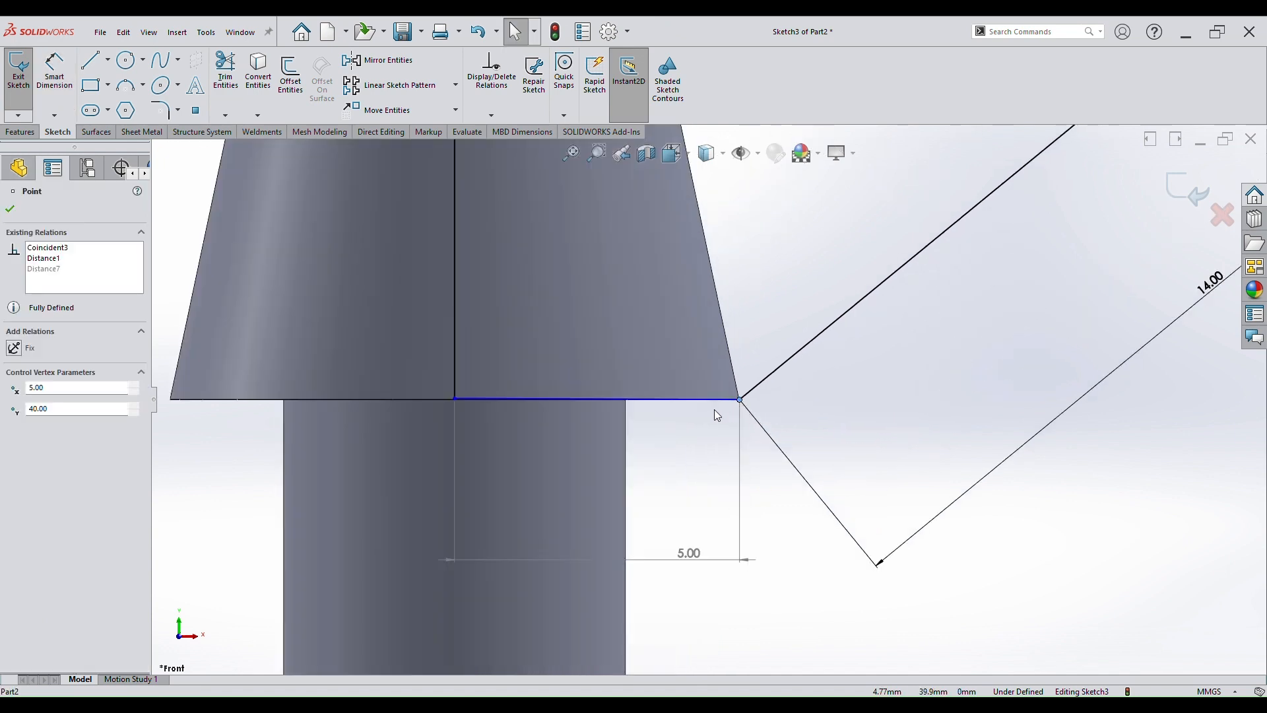
pyautogui.click(893, 383)
pyautogui.scroll(4, 894, 416)
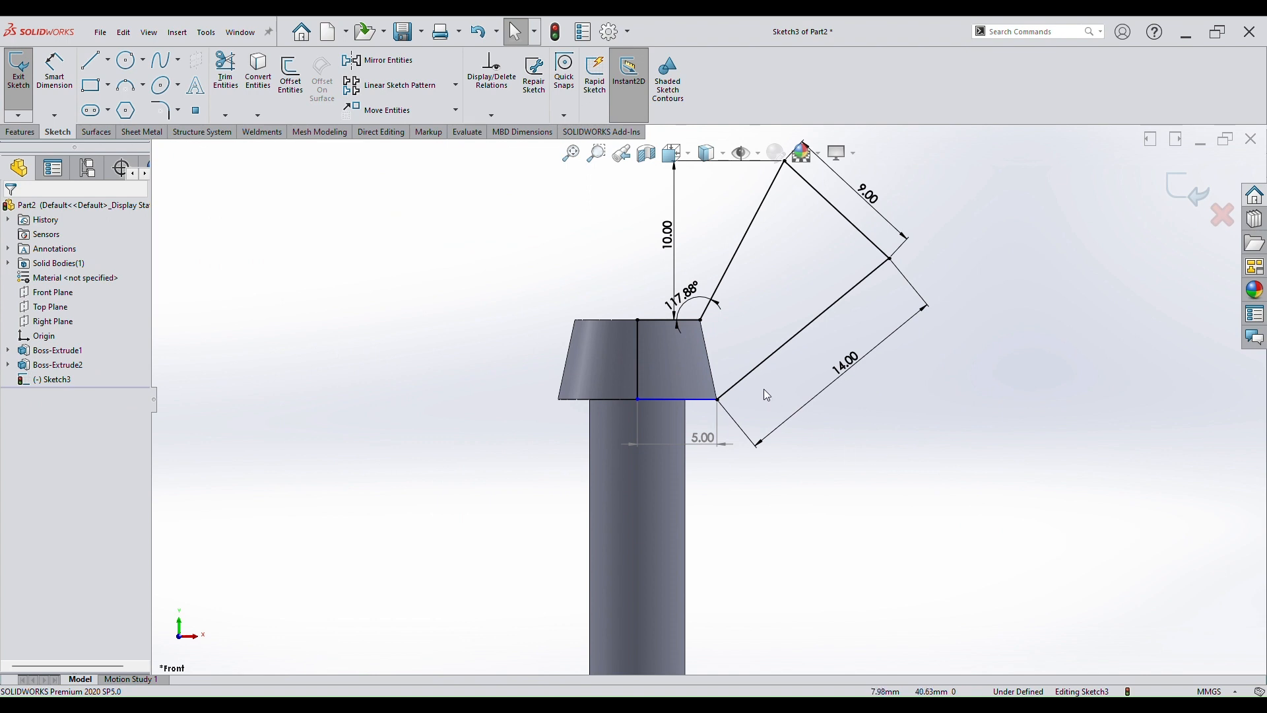
pyautogui.scroll(1, 764, 396)
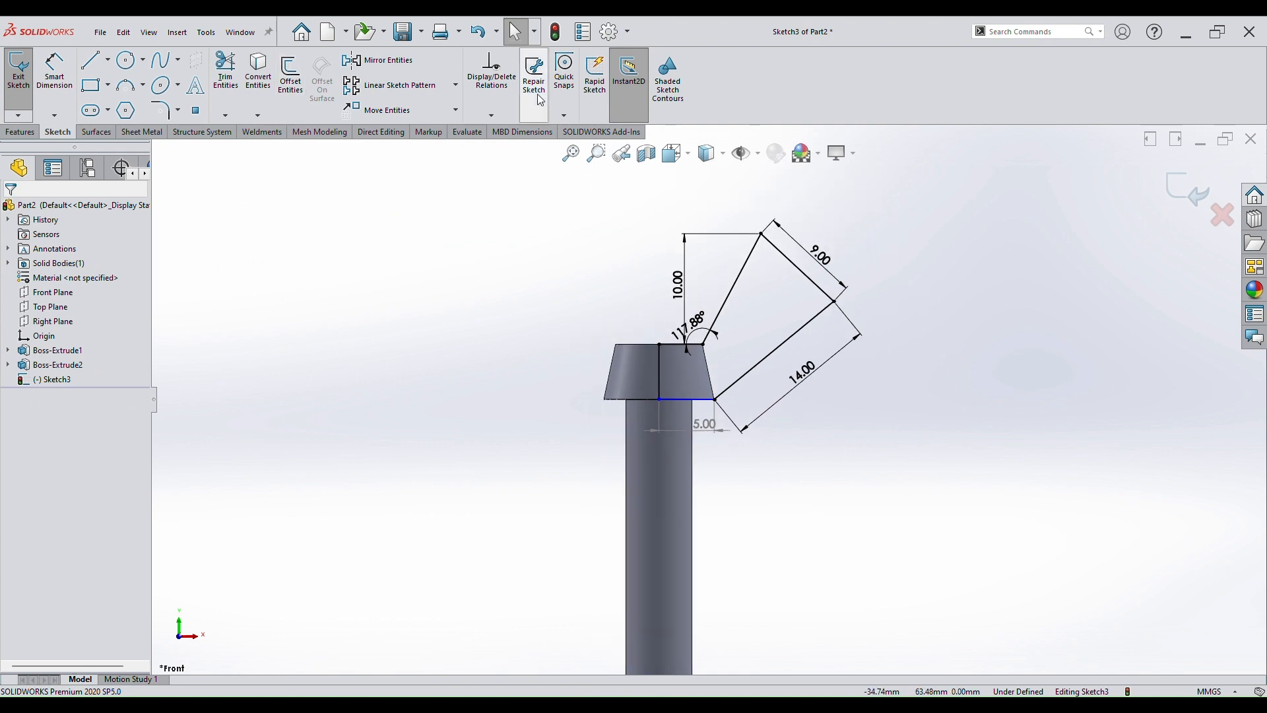
# Mirror the flared profile's lines, excluding the centre line, about the vertical centre line.
pyautogui.click(379, 60)
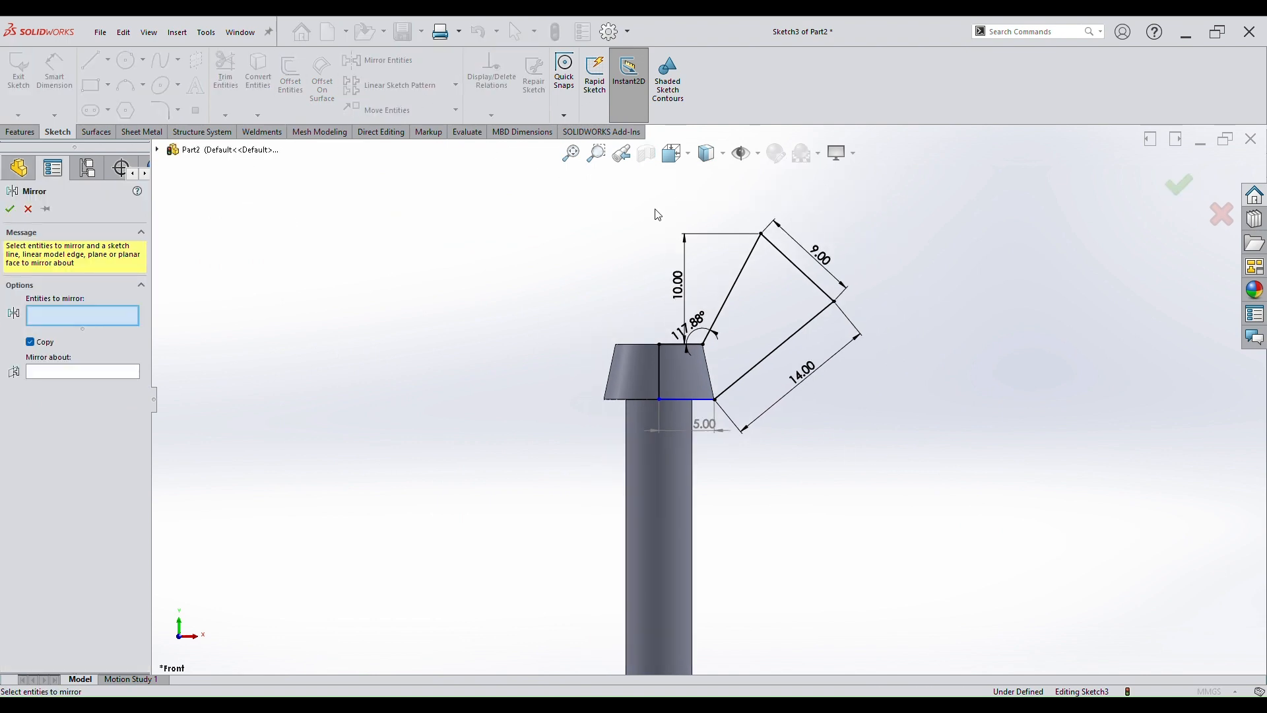
pyautogui.moveTo(658, 215); pyautogui.dragTo(863, 442)
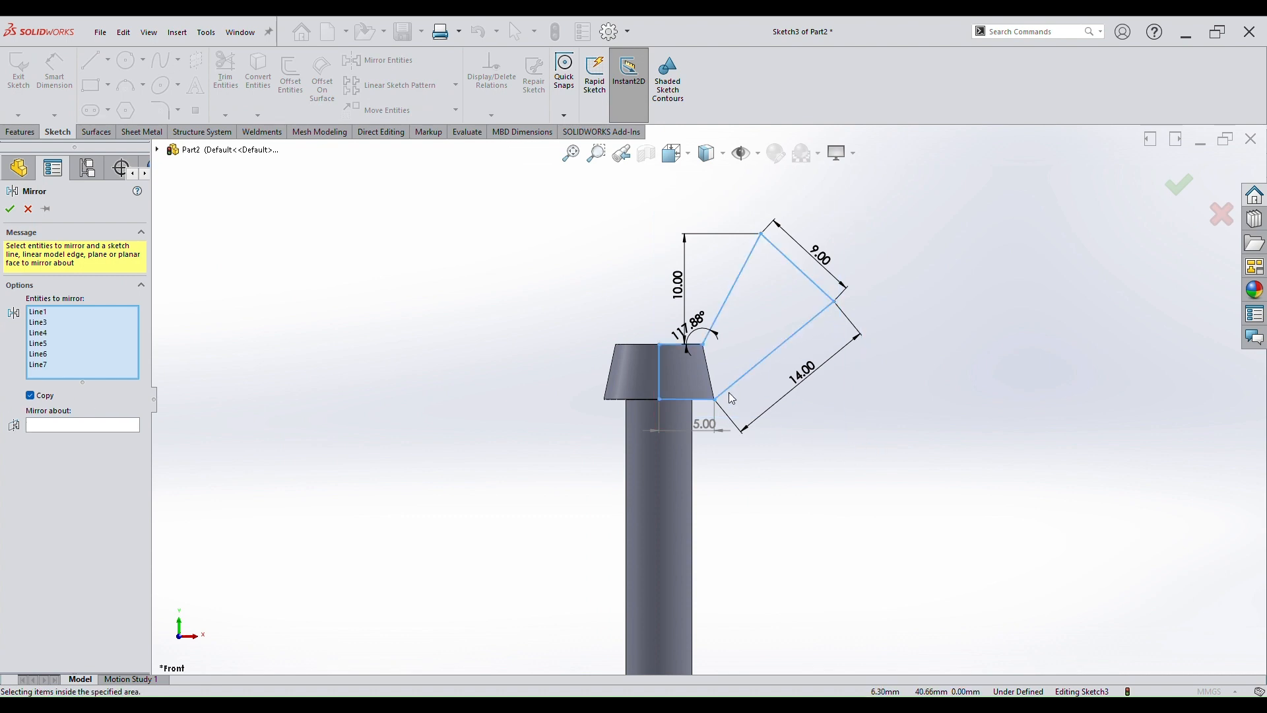
pyautogui.scroll(-2, 731, 397)
pyautogui.click(580, 365)
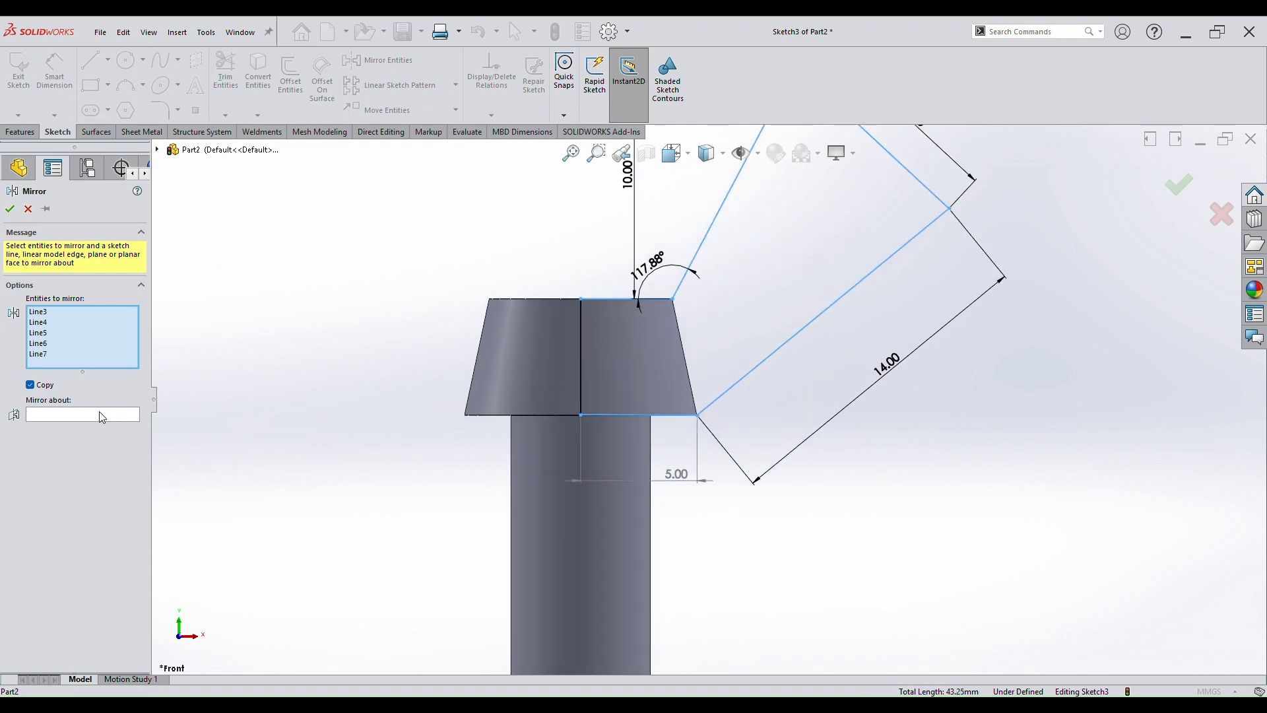
pyautogui.click(78, 416)
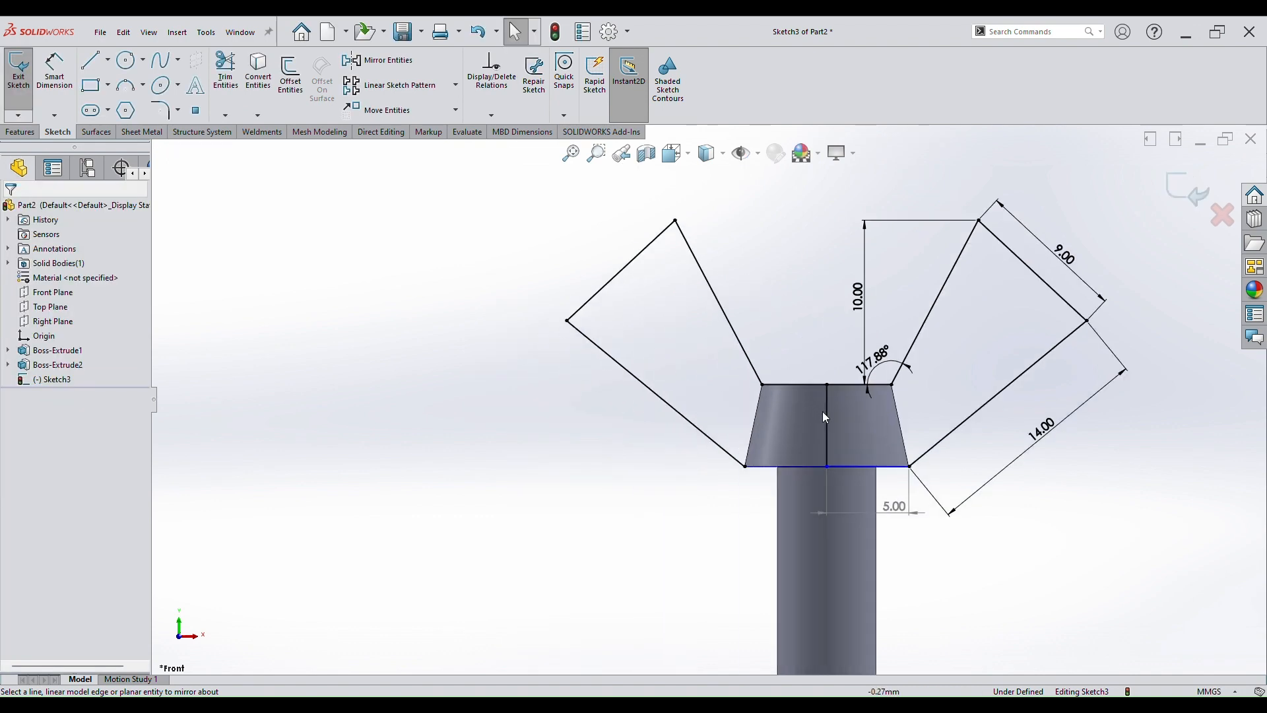
# Turn the vertical centre line of the sketch into a construction line.
pyautogui.click(828, 421)
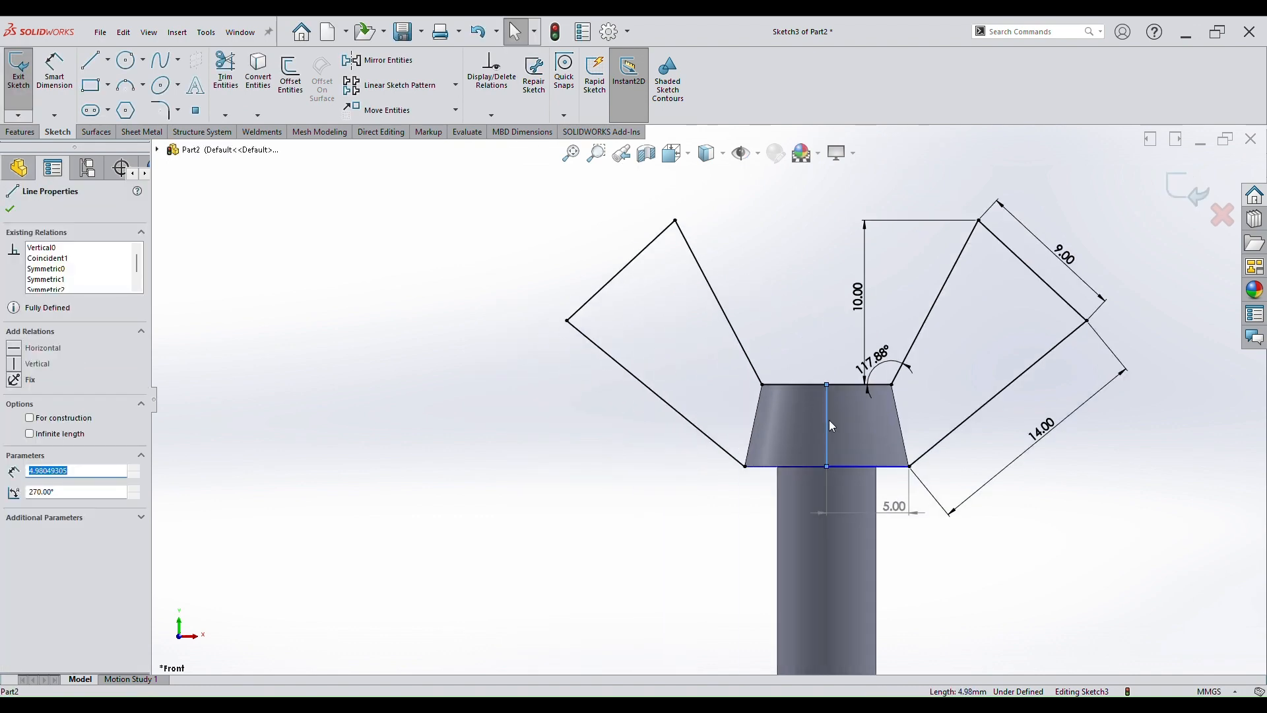
pyautogui.click(533, 444)
pyautogui.scroll(-5, 825, 471)
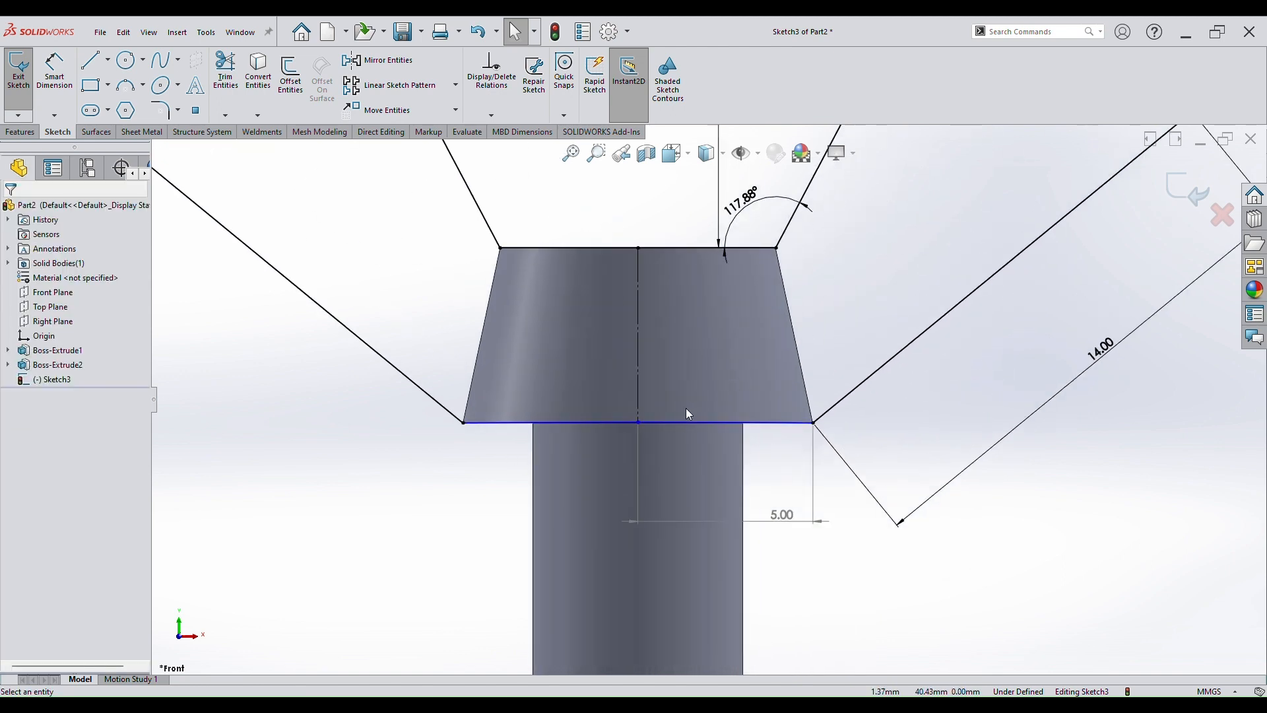
# Pull the shared midpoint of the two lower lines below the head, and constrain the lower right line to align with the head's bottom edge.
pyautogui.scroll(-3, 686, 417)
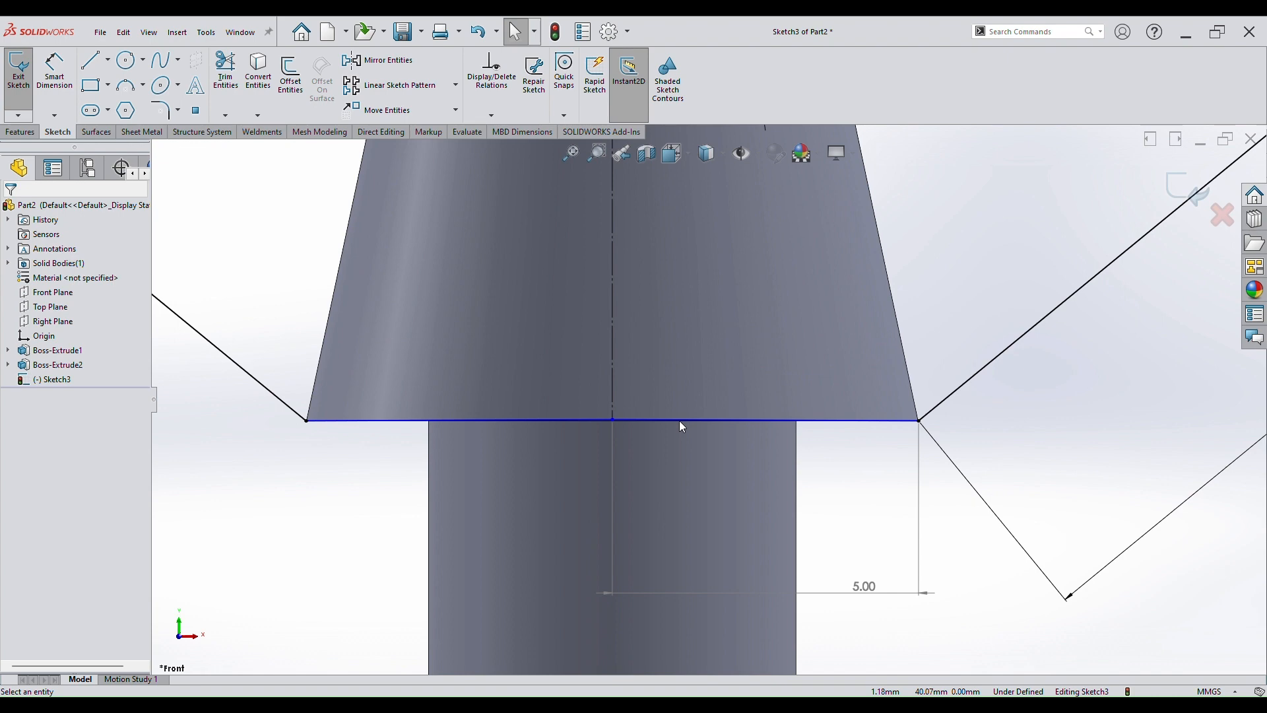
pyautogui.moveTo(613, 420); pyautogui.dragTo(612, 442)
pyautogui.scroll(-3, 669, 442)
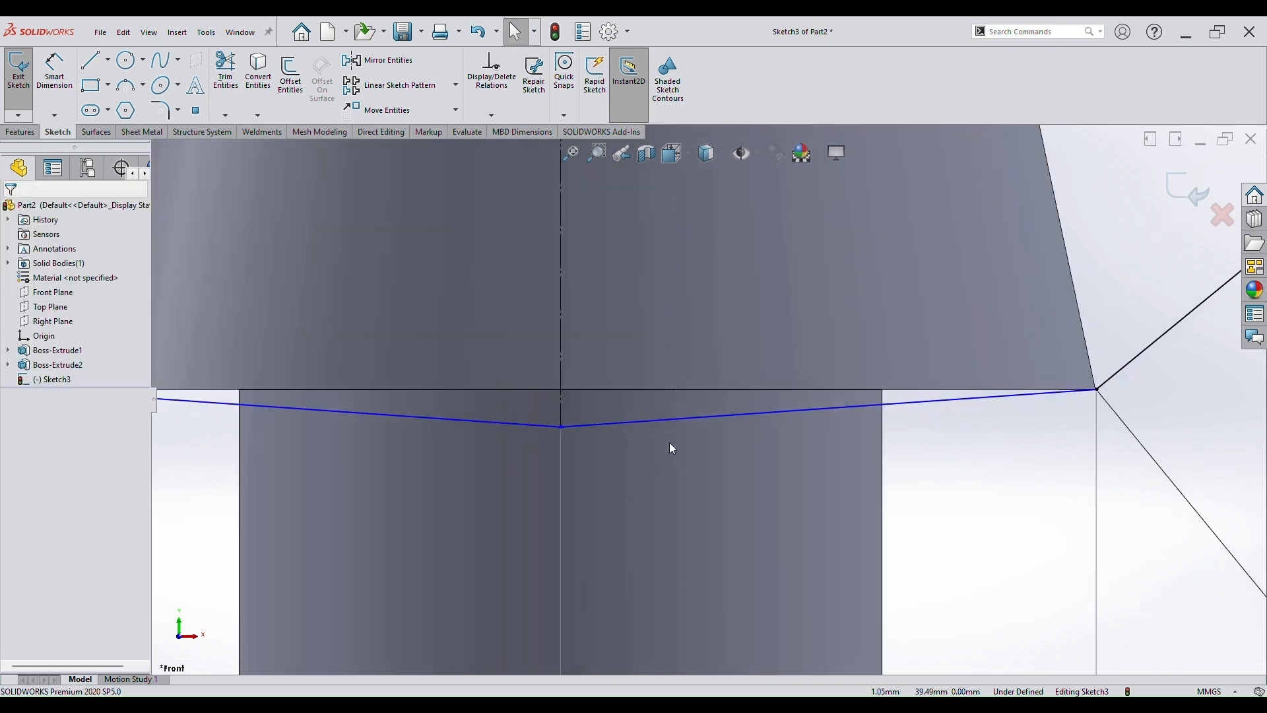
pyautogui.click(644, 420)
pyautogui.keyDown('ctrl'); pyautogui.click(644, 389); pyautogui.keyUp('ctrl')
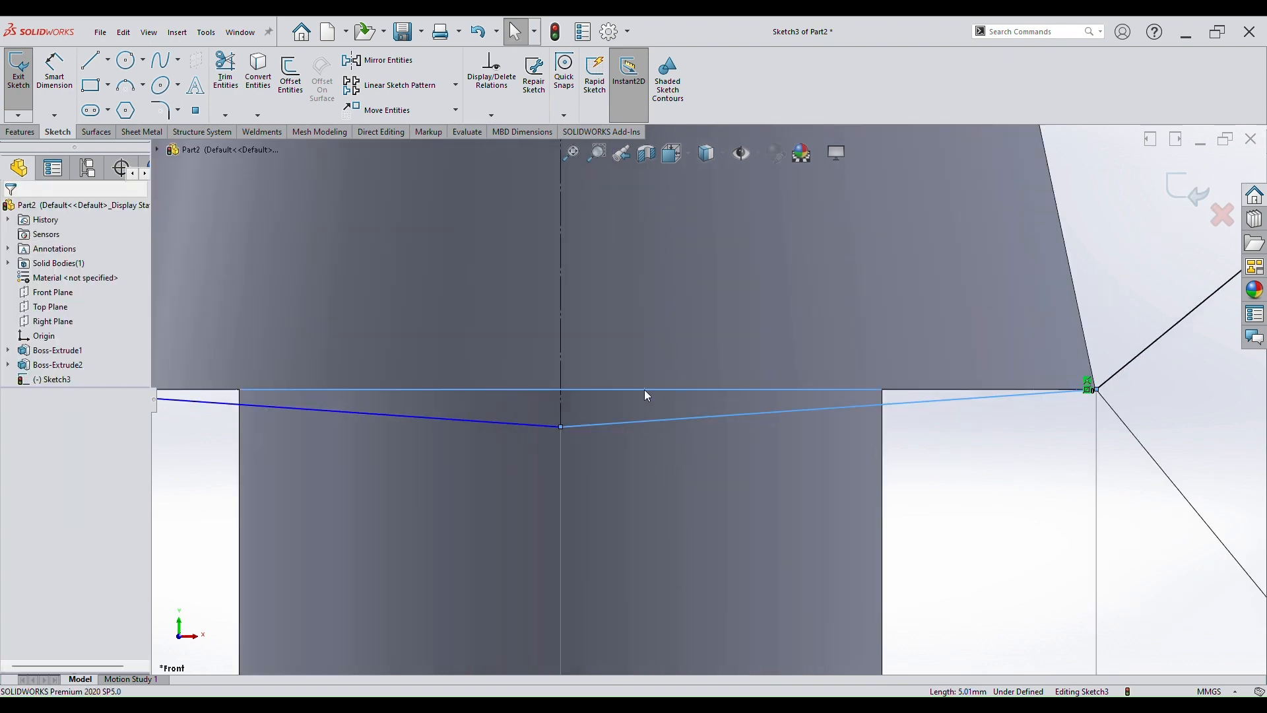
pyautogui.click(683, 335)
pyautogui.click(1076, 256)
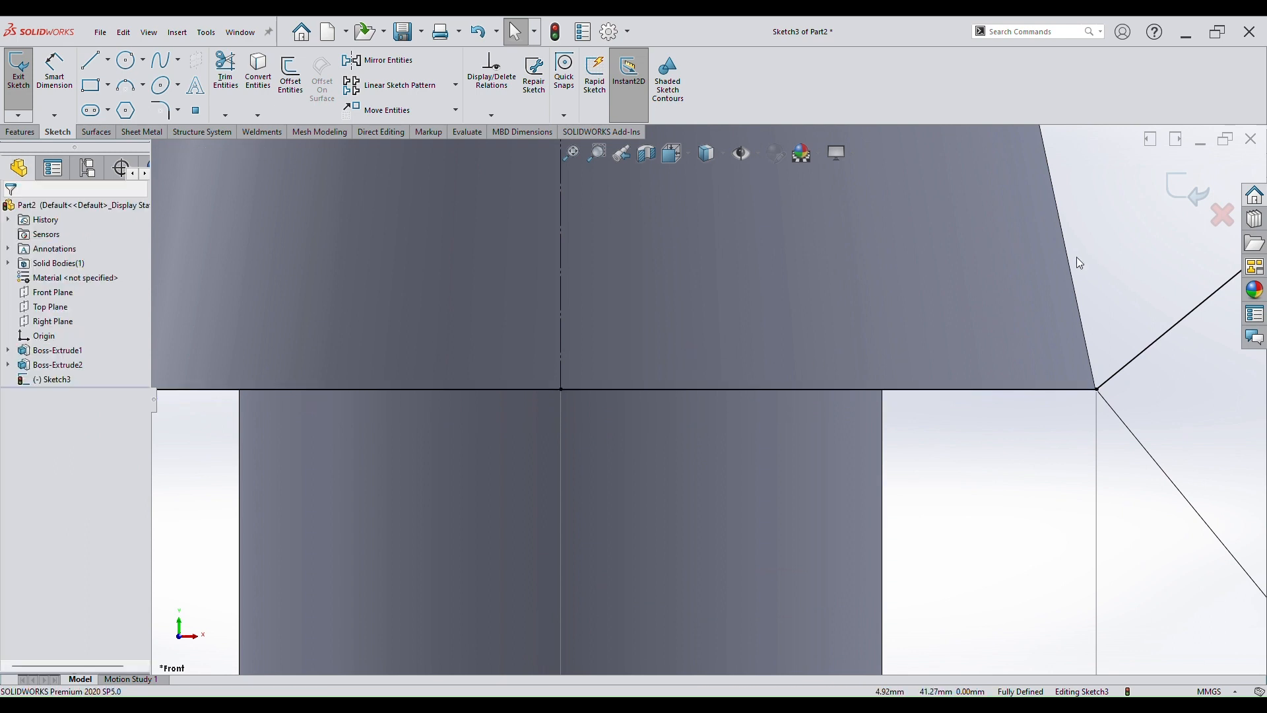
pyautogui.scroll(10, 833, 362)
pyautogui.click(733, 429)
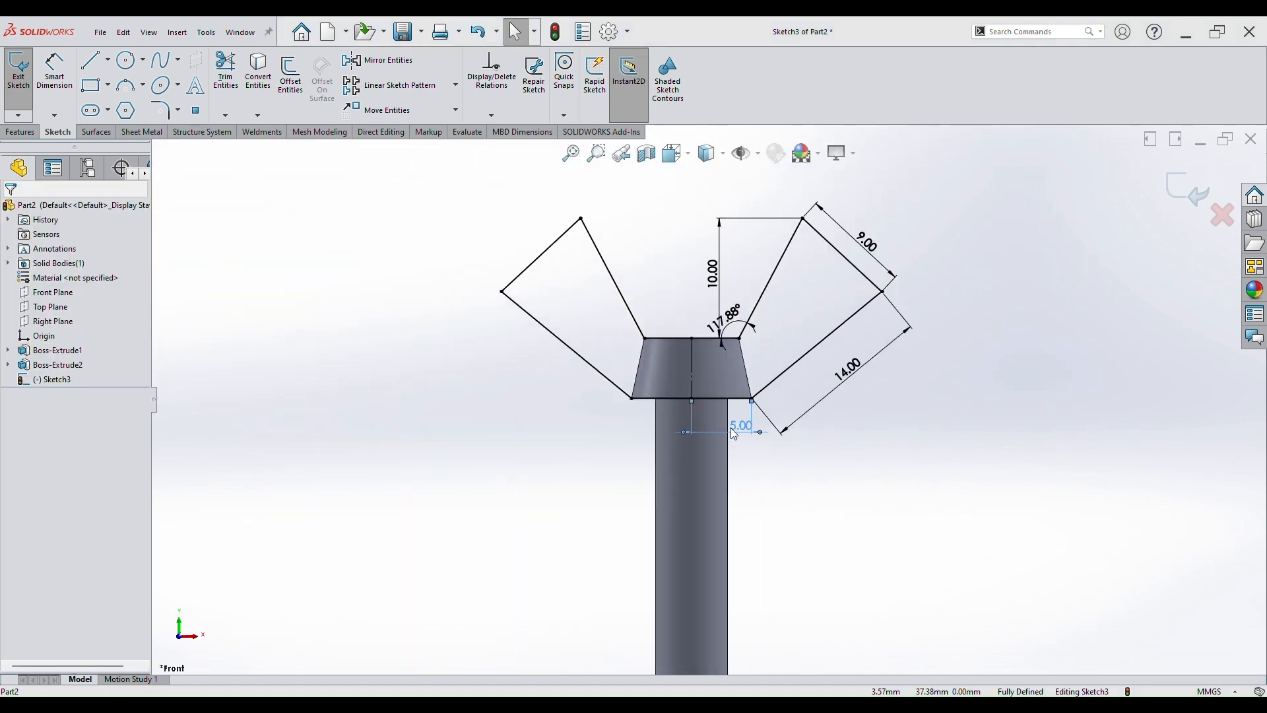
pyautogui.click(869, 445)
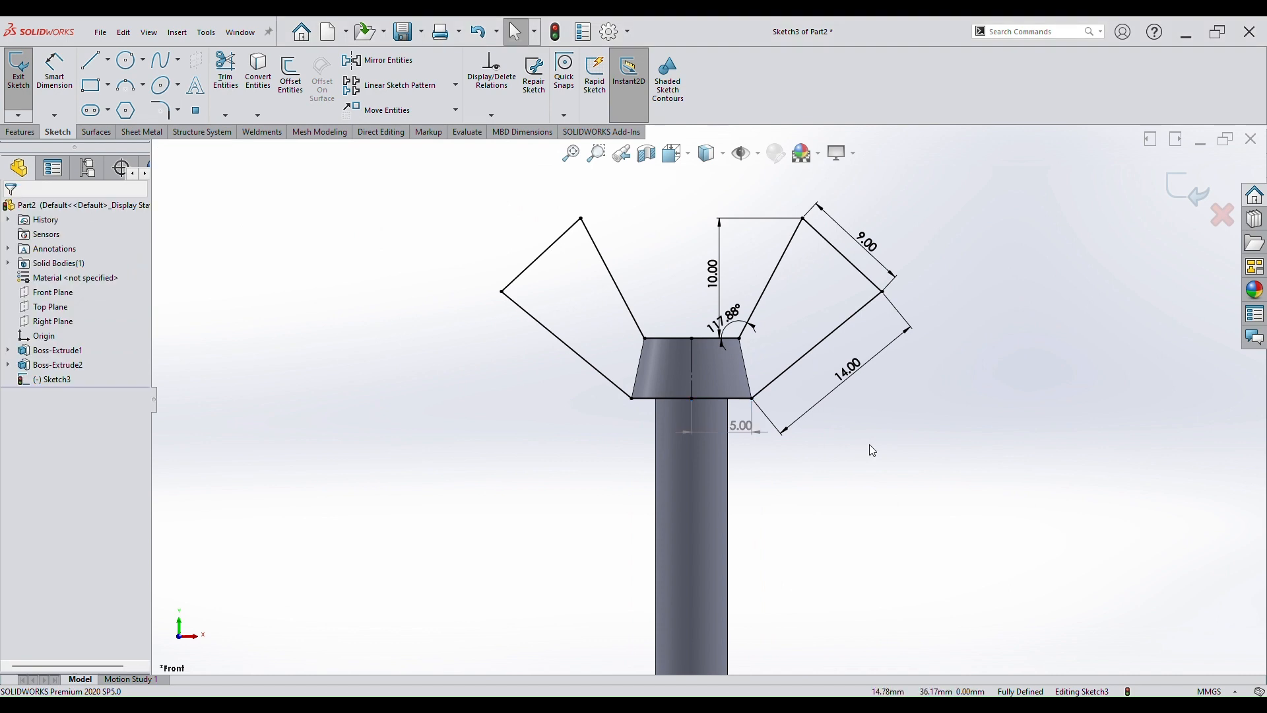
# Extrude the mirrored wing profile 4 mm with the Mid Plane end condition, merging the result.
pyautogui.scroll(3, 879, 422)
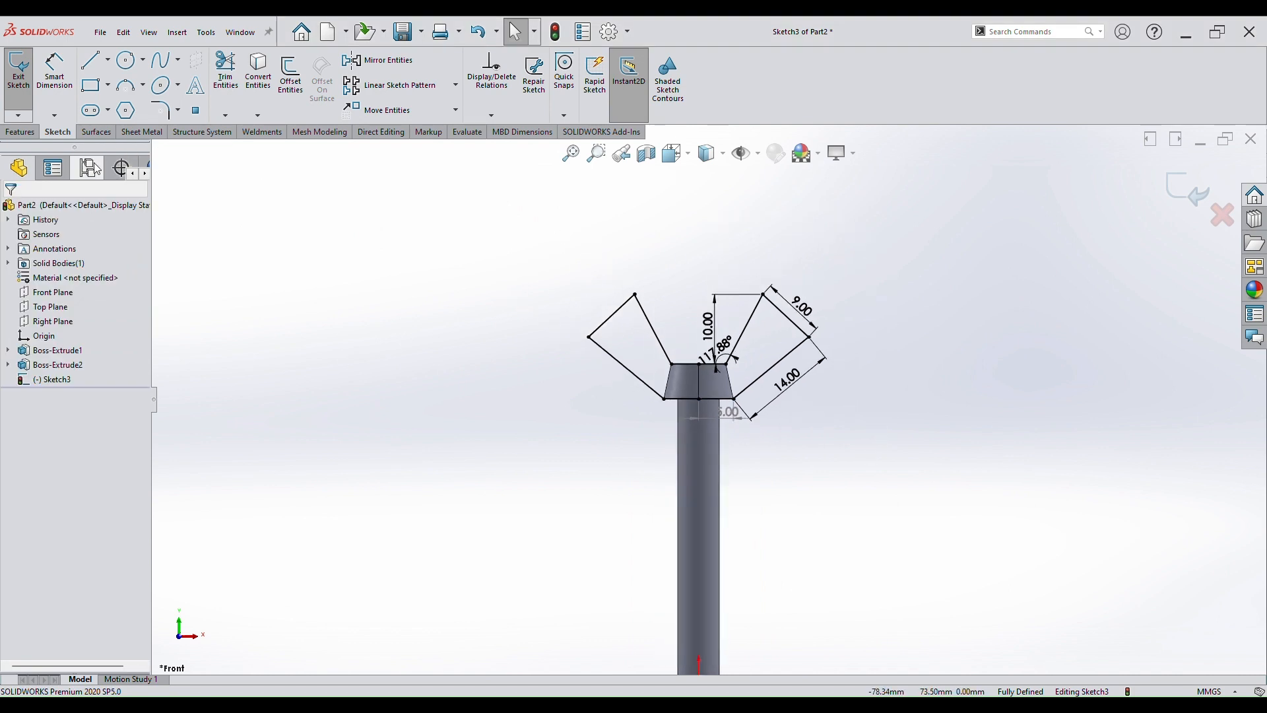
pyautogui.click(22, 133)
pyautogui.click(23, 74)
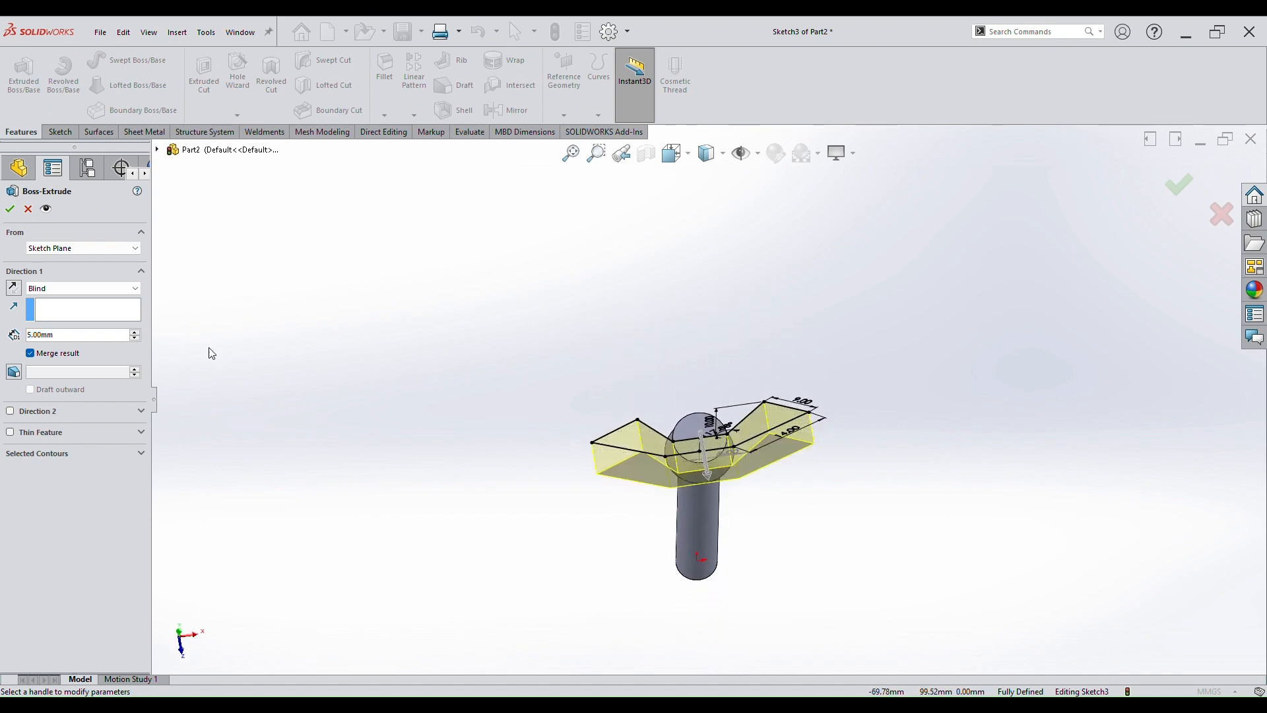
pyautogui.click(75, 354)
pyautogui.scroll(-3, 729, 448)
pyautogui.moveTo(725, 454); pyautogui.dragTo(778, 492, button='middle')
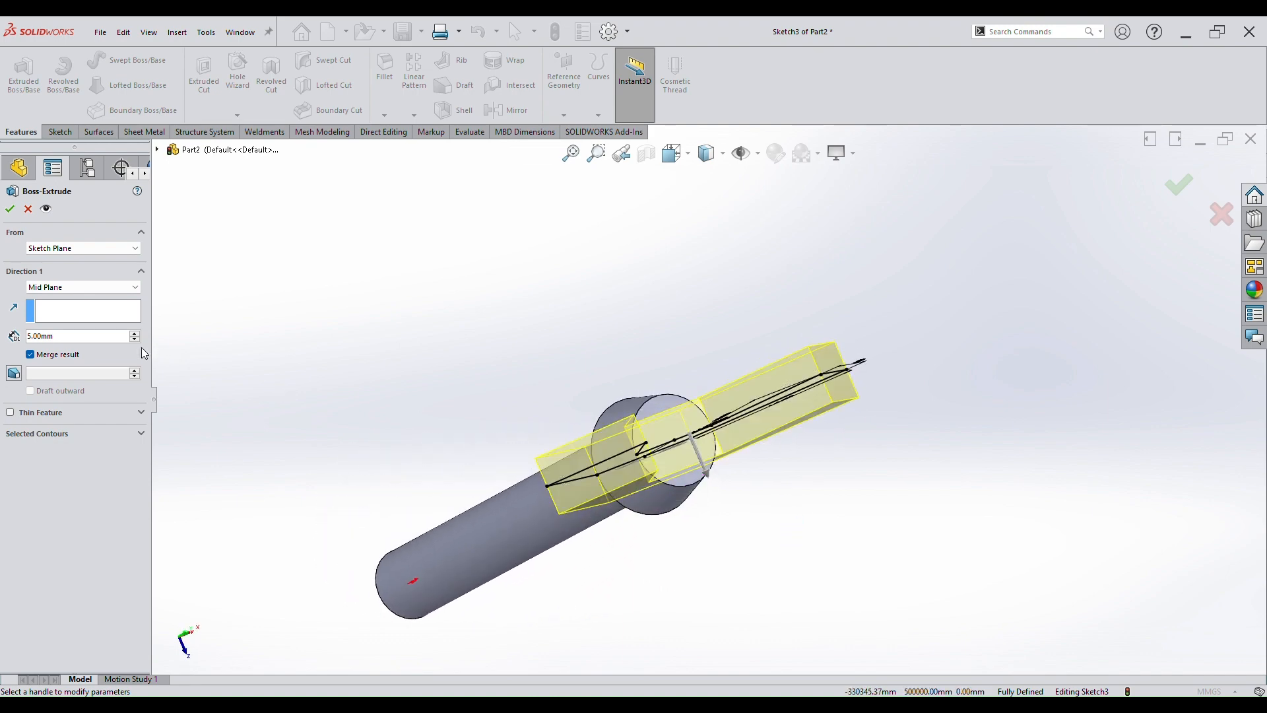
pyautogui.click(10, 209)
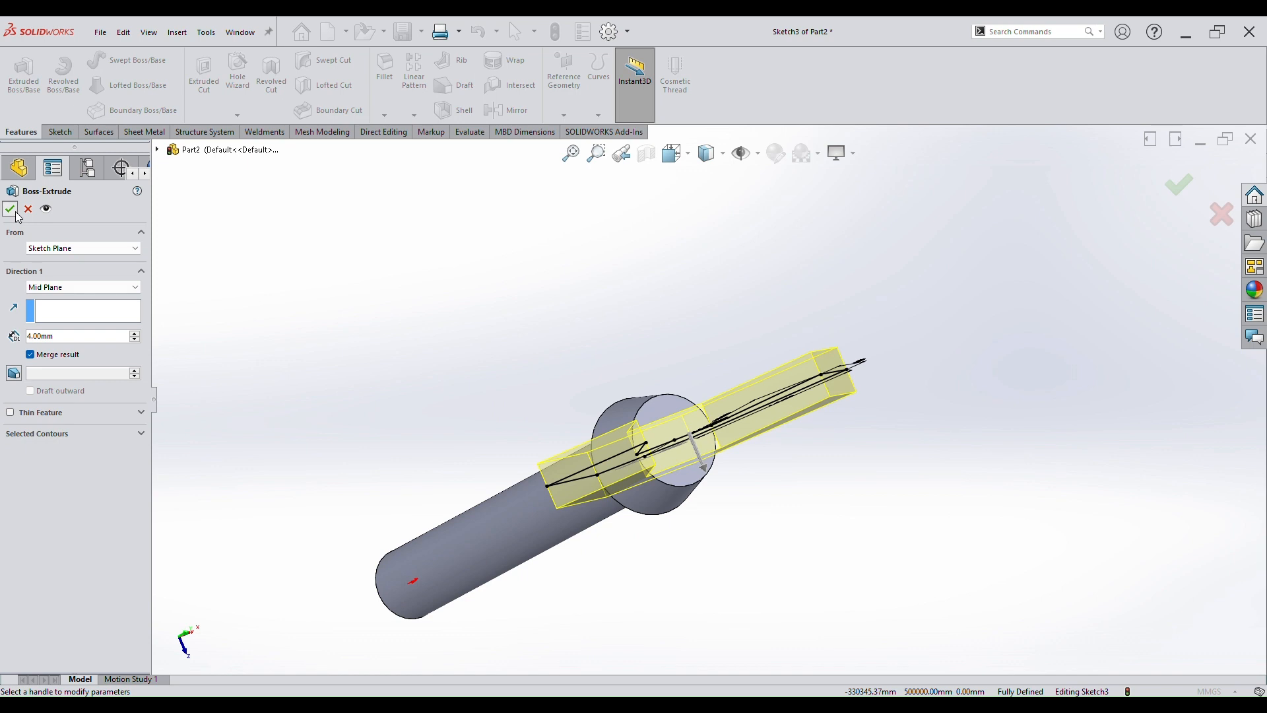
# Set up a symmetric 1 mm fillet on the four edges where the two wings meet the tapered head.
pyautogui.moveTo(681, 476); pyautogui.dragTo(646, 265, button='middle')
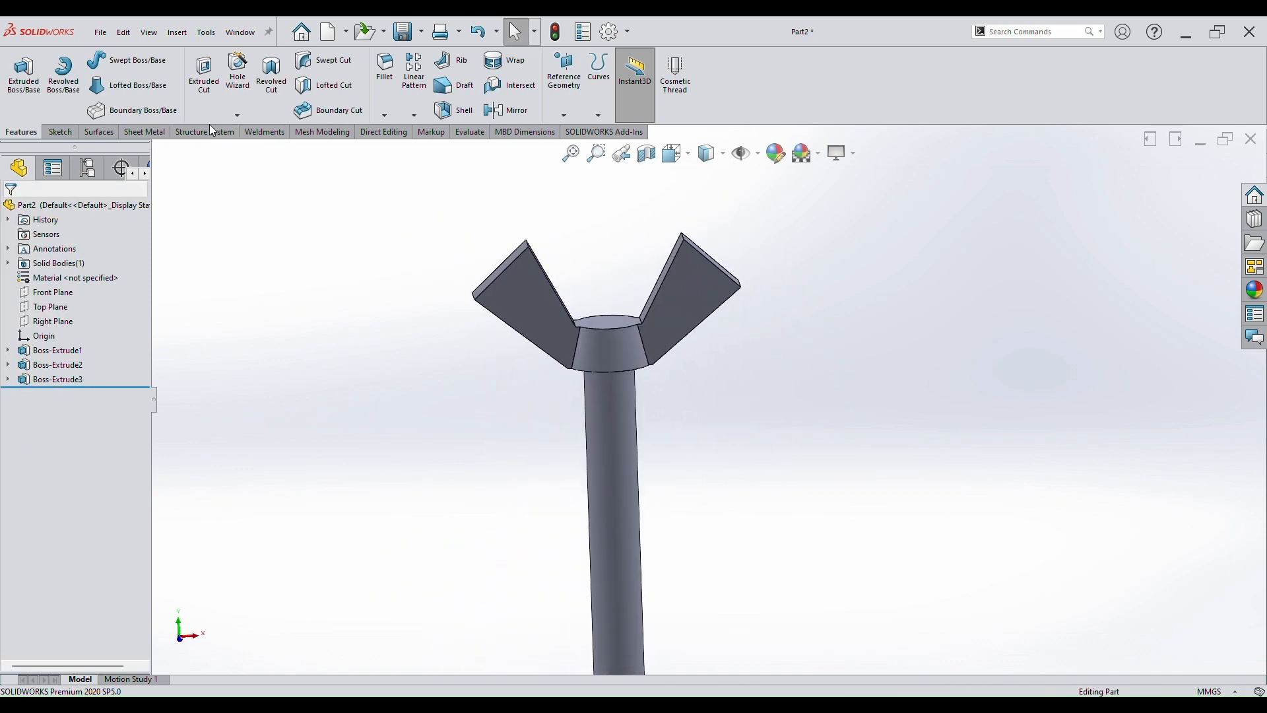
pyautogui.click(384, 64)
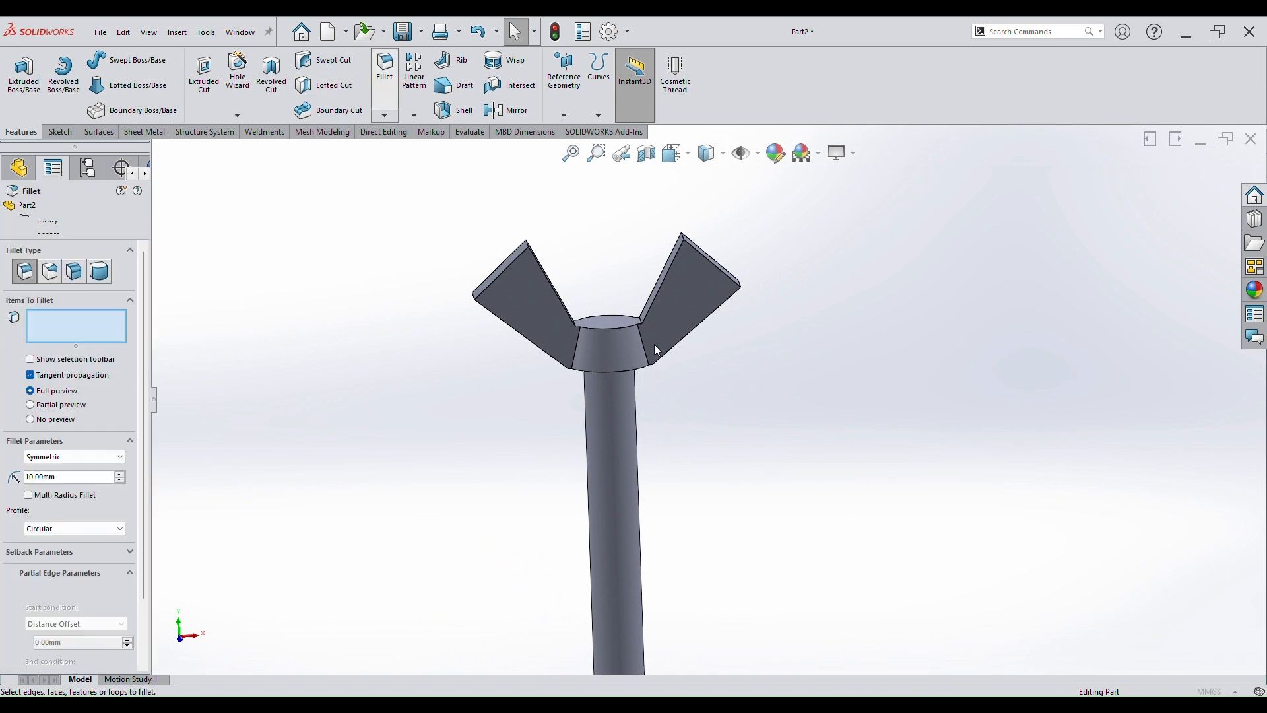
pyautogui.scroll(-5, 654, 342)
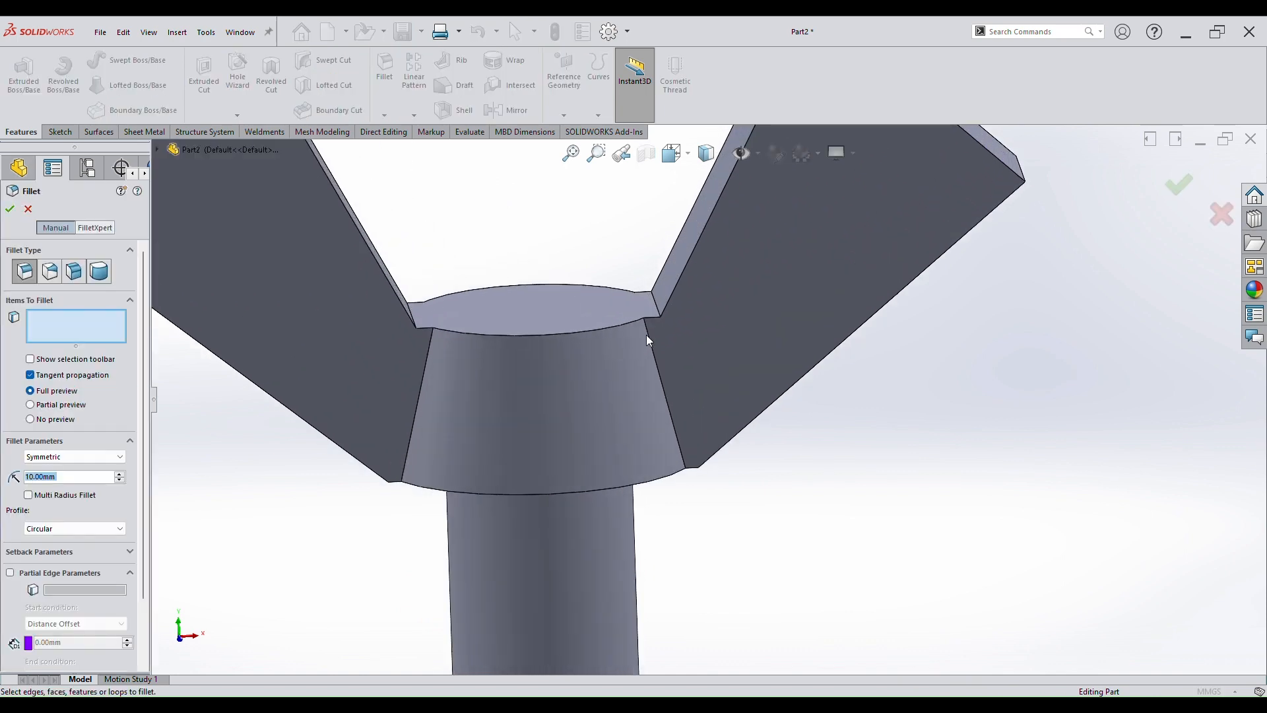
pyautogui.click(648, 335)
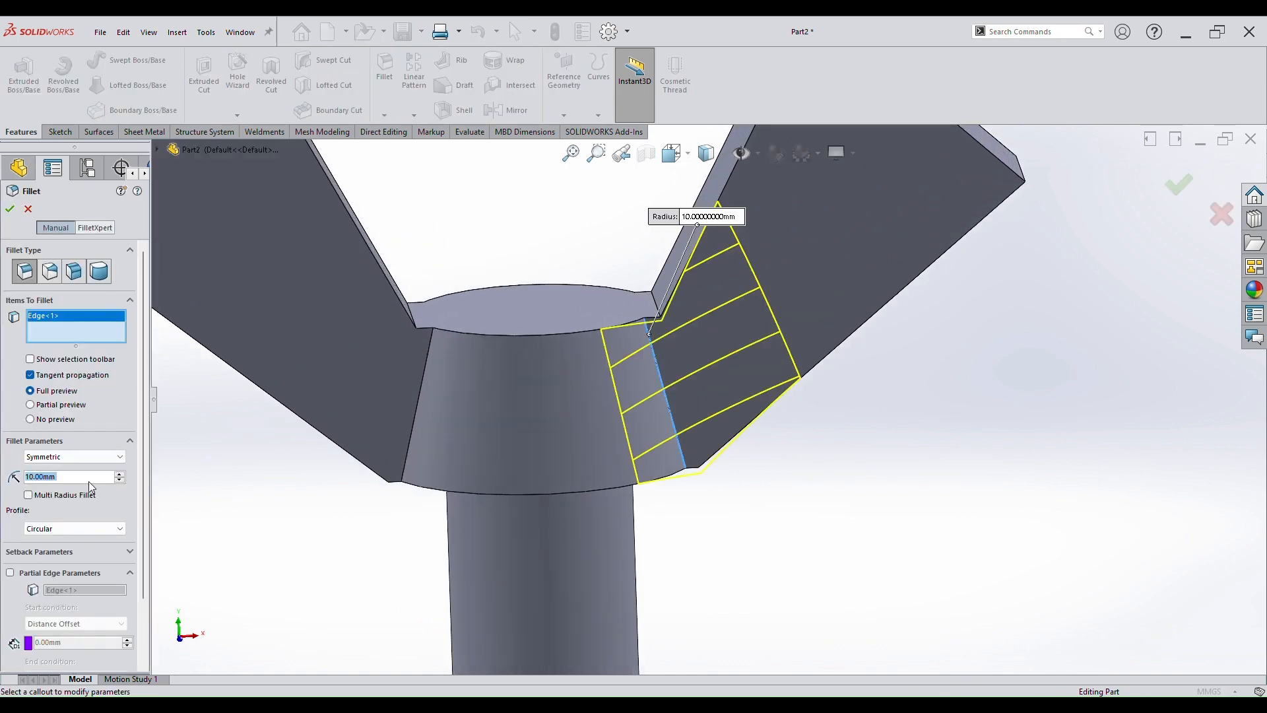
pyautogui.write('1')
pyautogui.press('Return')
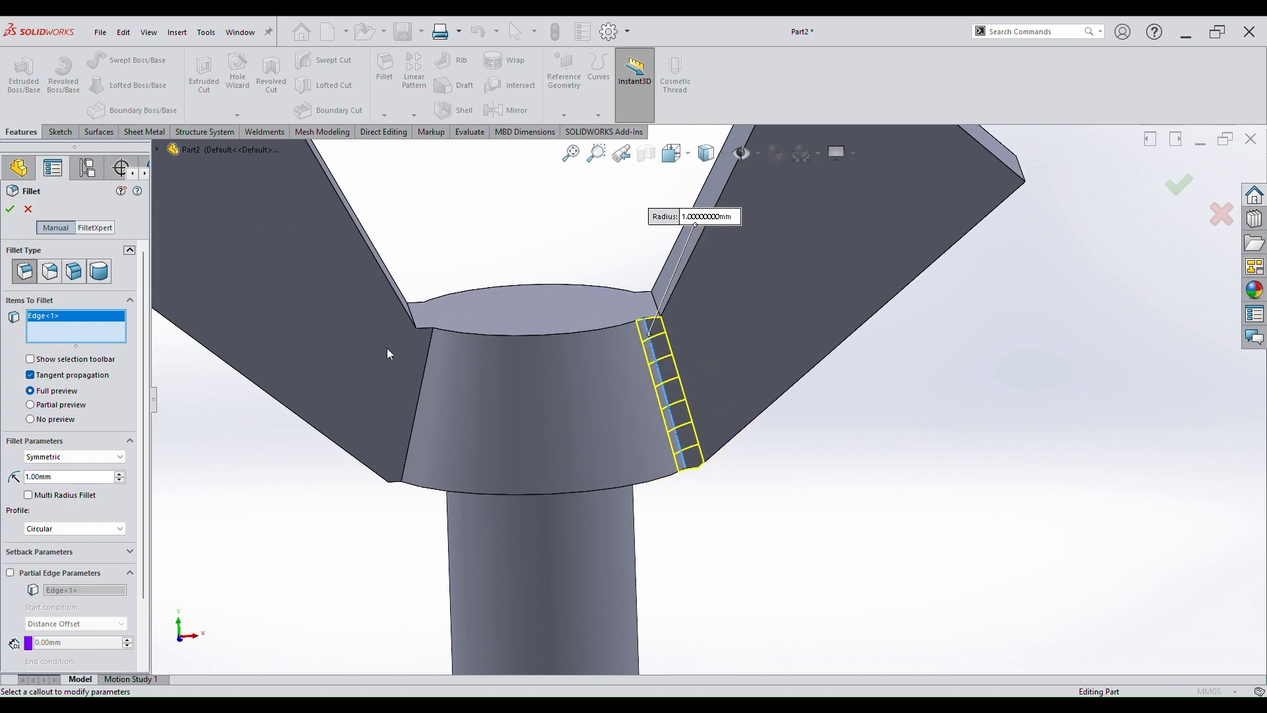
pyautogui.click(423, 380)
pyautogui.moveTo(422, 382); pyautogui.dragTo(611, 521, button='middle')
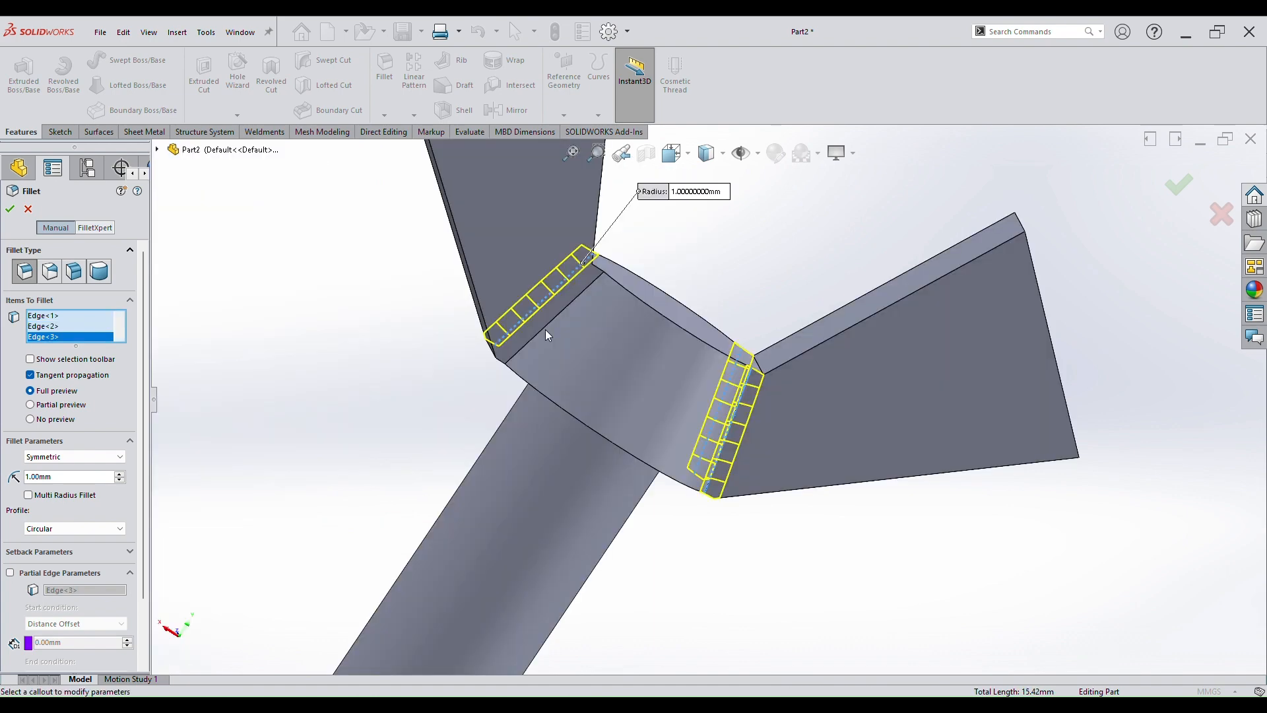
pyautogui.click(544, 328)
# Add the head's top face to the fillet selection and apply the fillet.
pyautogui.moveTo(619, 359); pyautogui.dragTo(568, 459, button='middle')
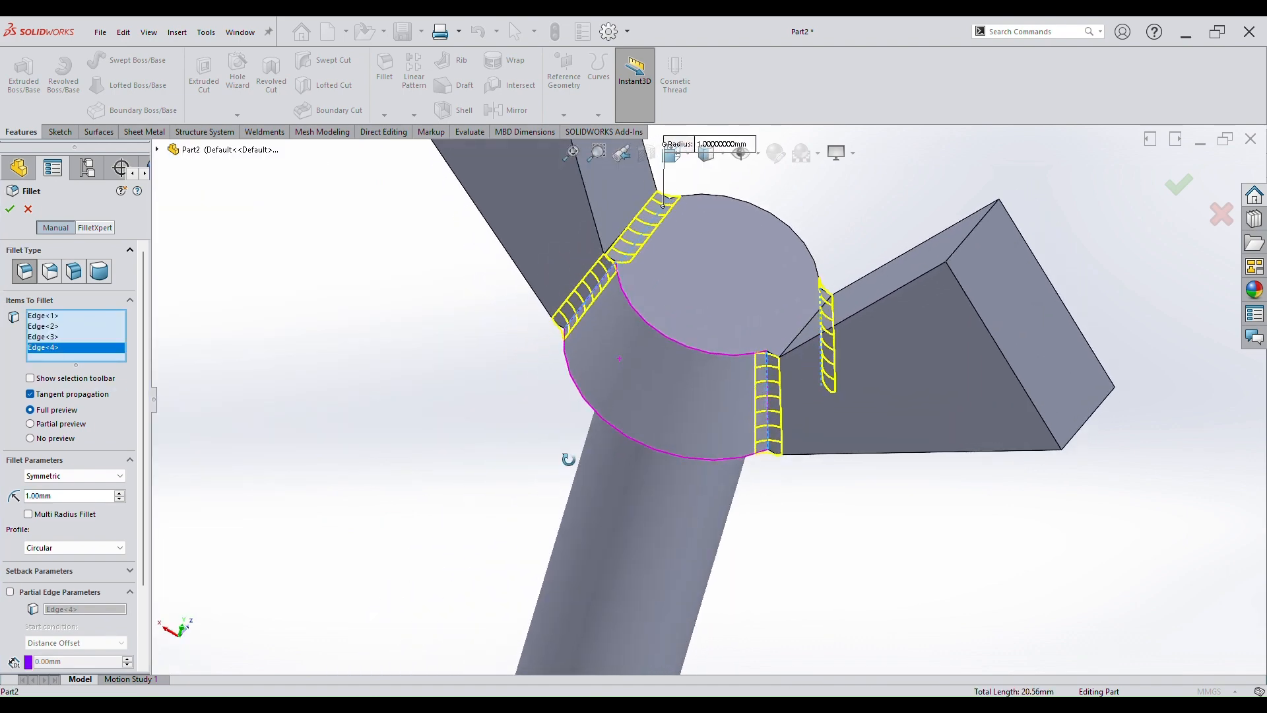
pyautogui.click(679, 319)
pyautogui.moveTo(671, 368); pyautogui.dragTo(729, 212, button='middle')
pyautogui.click(867, 335)
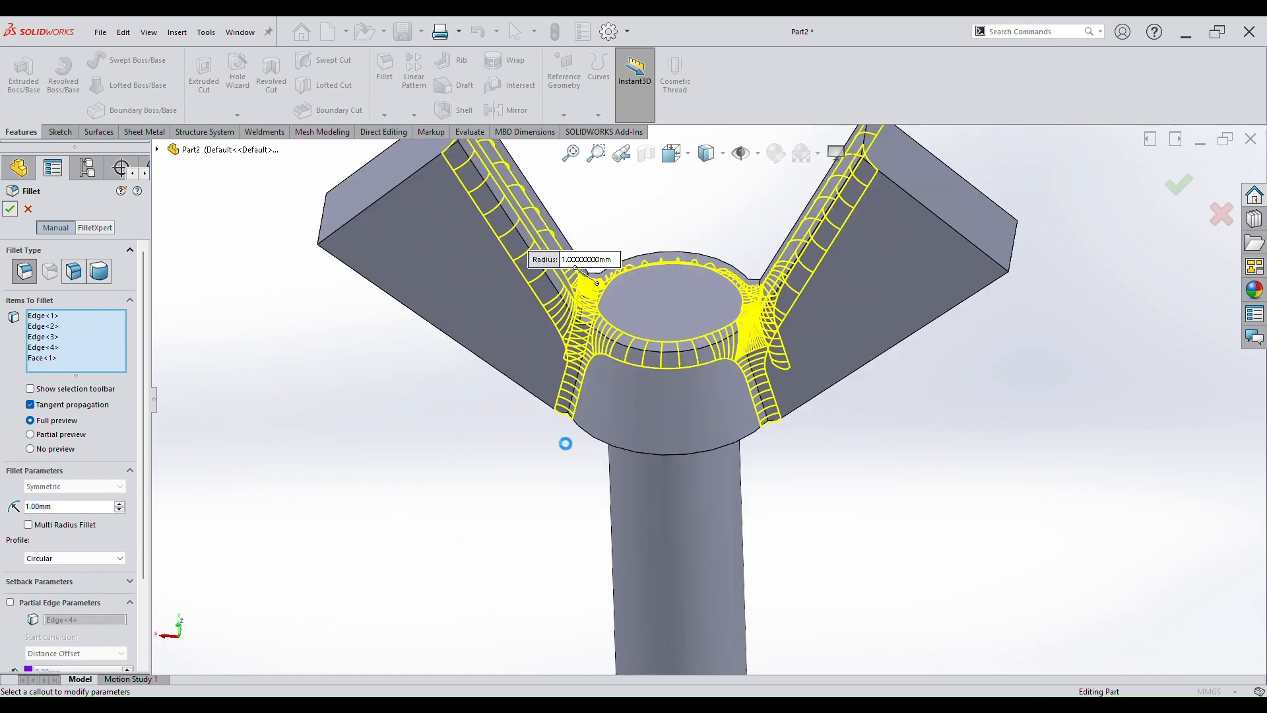
# Chamfer the shaft's free end face by 1 mm at 45 degrees.
pyautogui.scroll(4, 647, 421)
pyautogui.moveTo(647, 422); pyautogui.dragTo(712, 346, button='middle')
pyautogui.scroll(5, 712, 346)
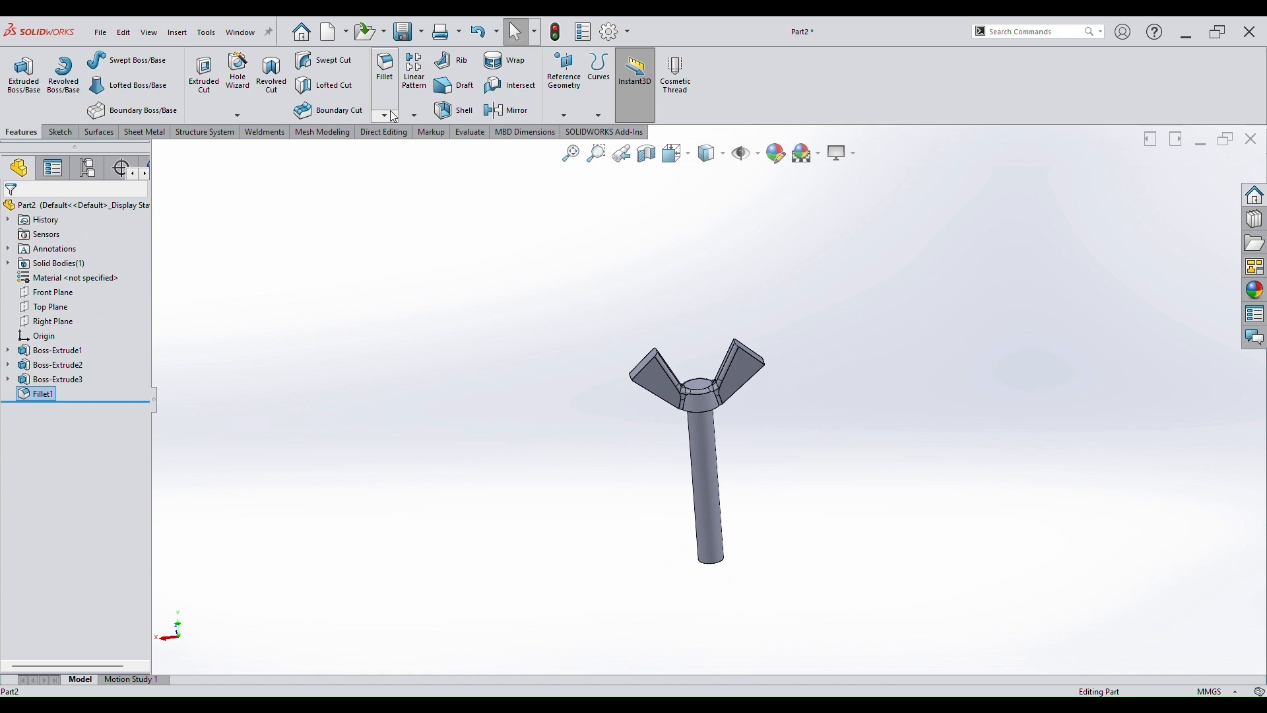
pyautogui.click(392, 114)
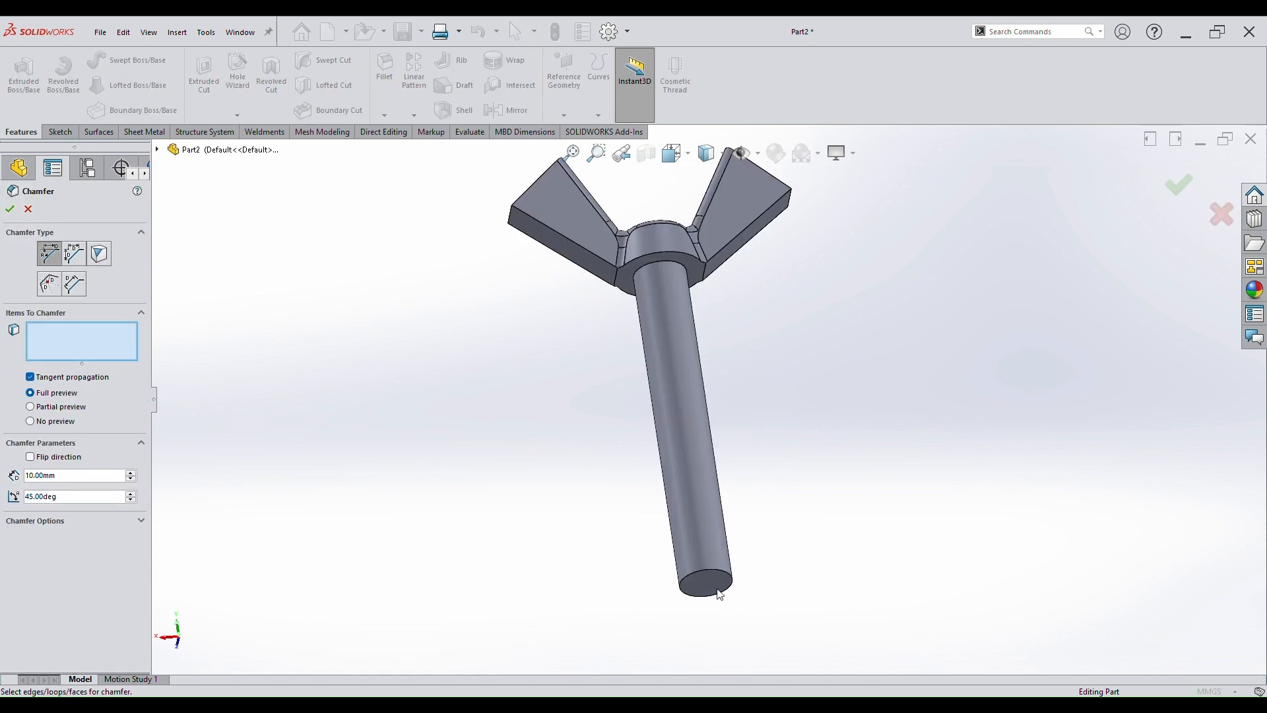
pyautogui.click(717, 590)
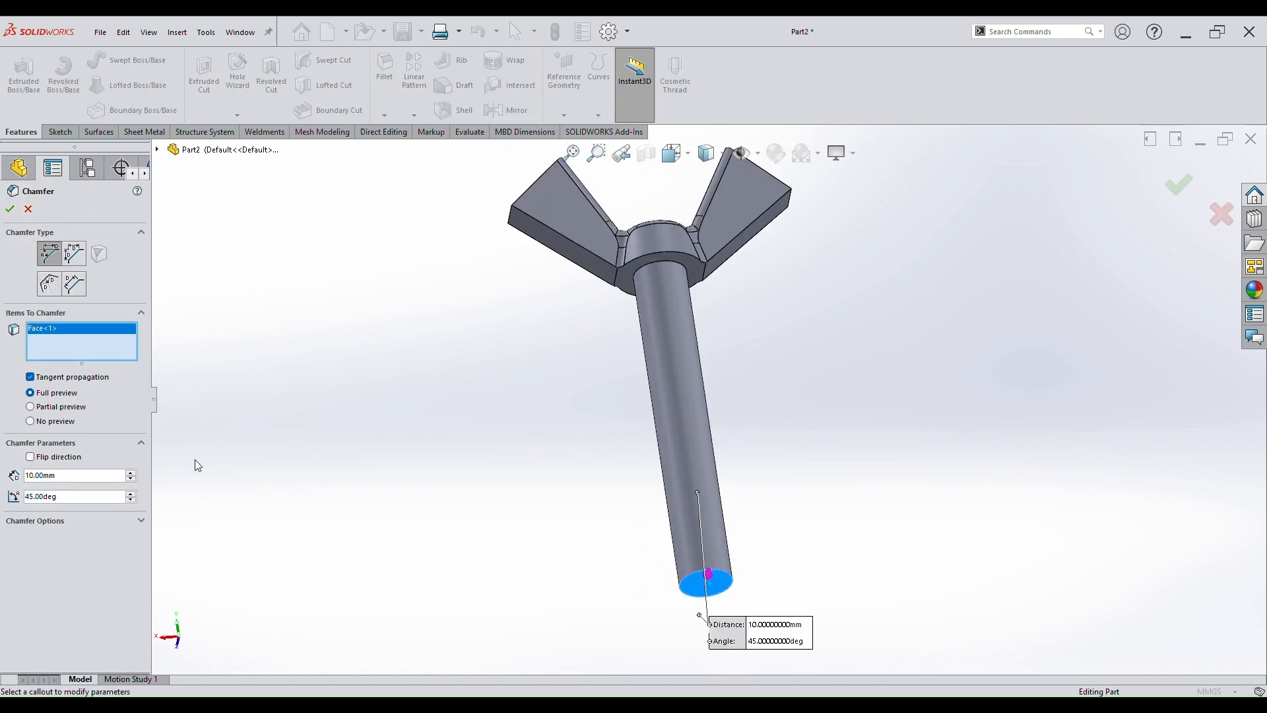
pyautogui.doubleClick(91, 475)
pyautogui.write('1')
pyautogui.press('Return')
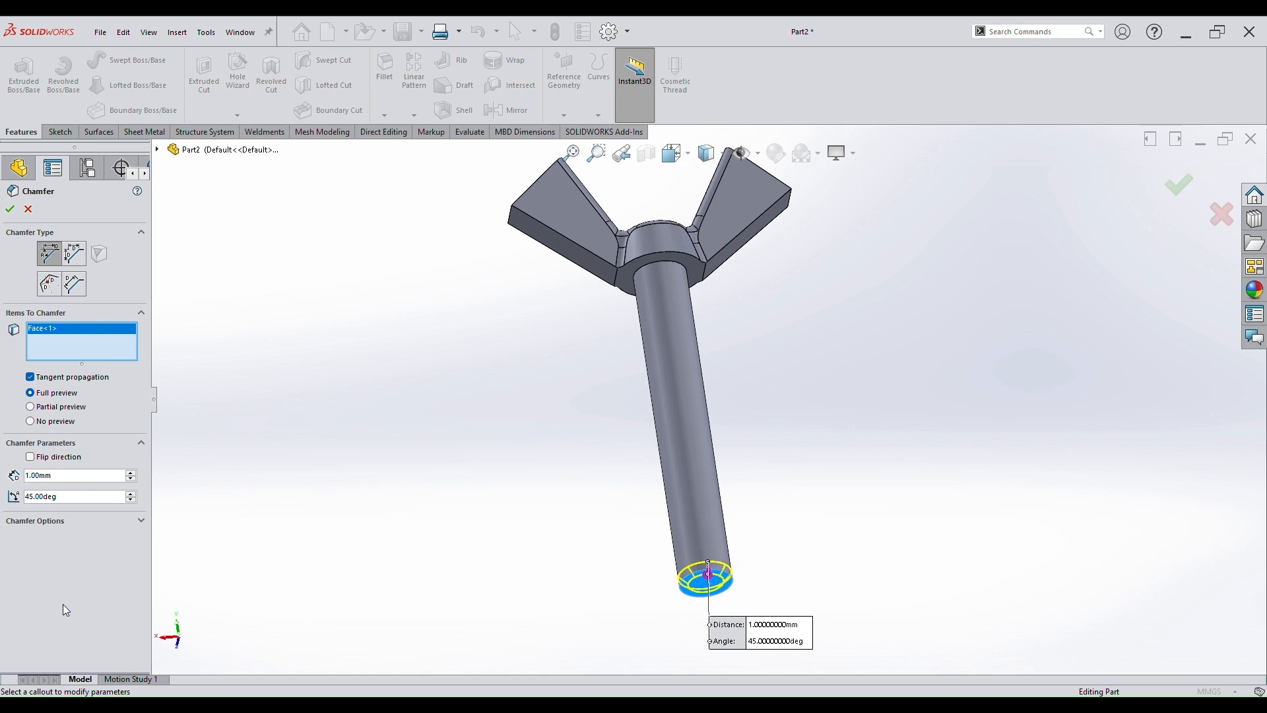
pyautogui.press('Return')
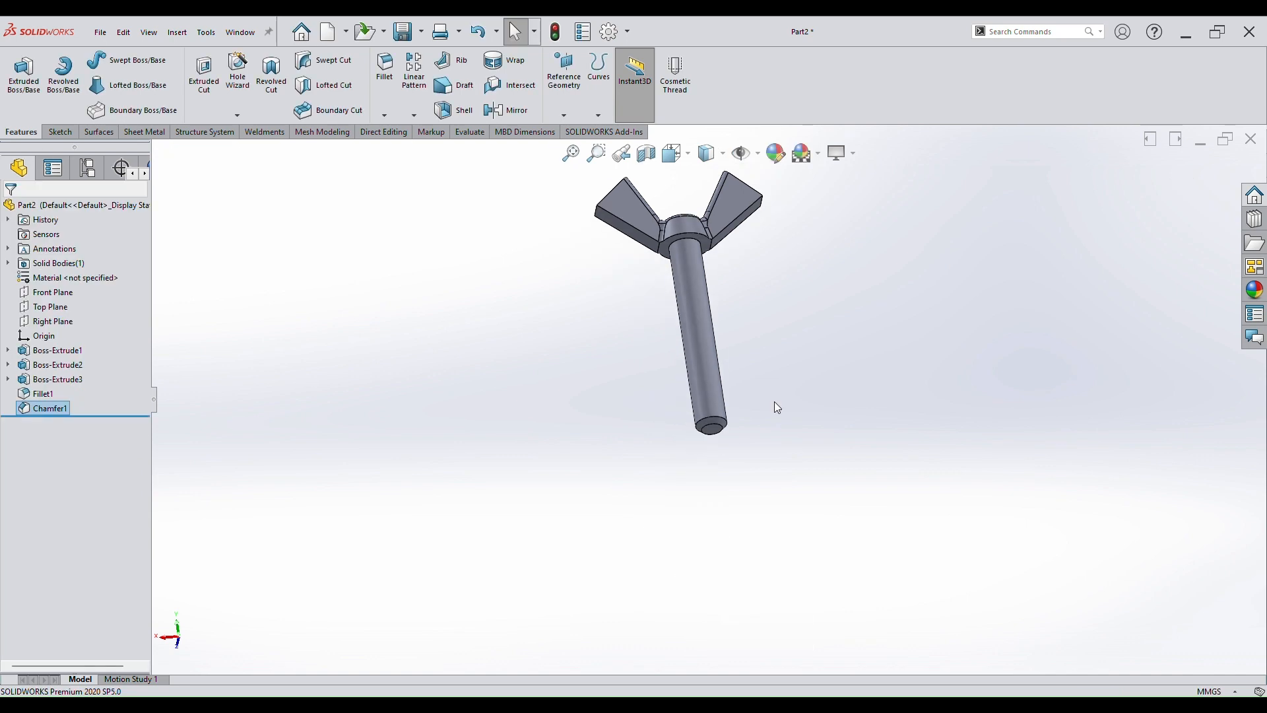
# Add an ISO M6 machine cosmetic thread, Up to Next, from the circular edge beside the shaft's end chamfer.
pyautogui.scroll(2, 774, 401)
pyautogui.moveTo(774, 401)
pyautogui.mouseDown(button='middle')
pyautogui.moveTo(784, 417)
pyautogui.moveTo(773, 388)
pyautogui.mouseUp(button='middle')
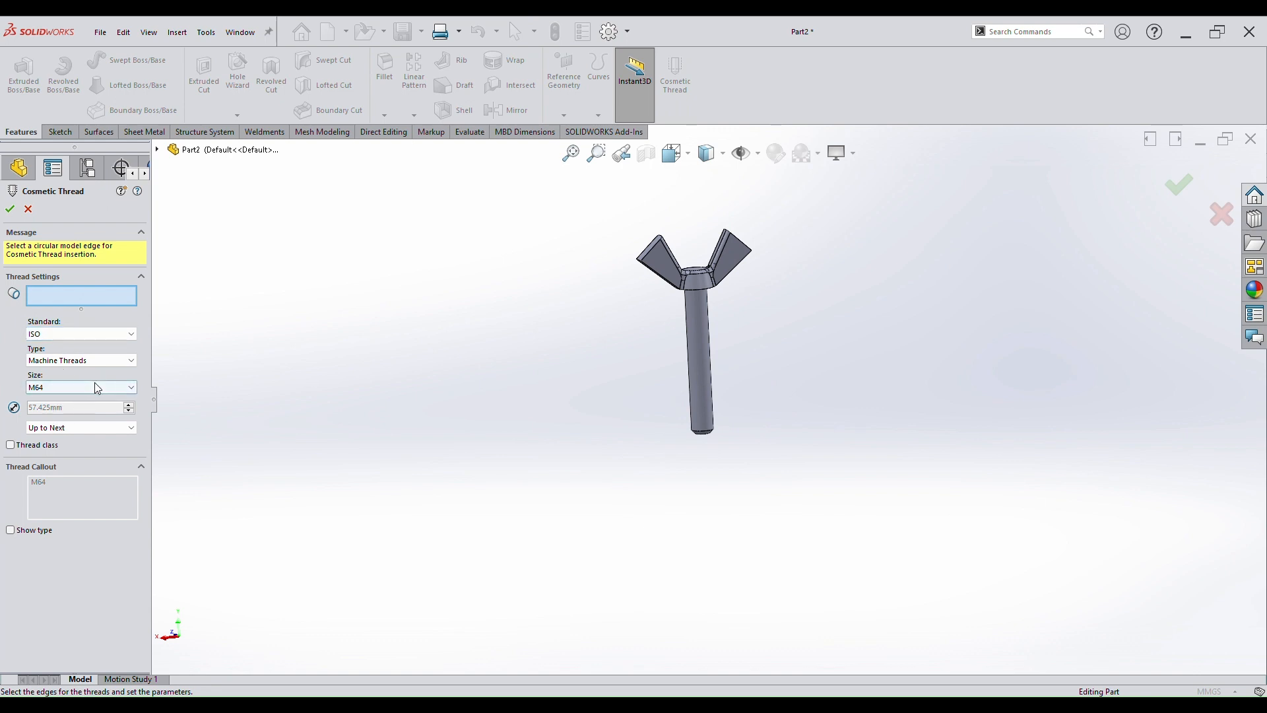
pyautogui.scroll(-5, 752, 461)
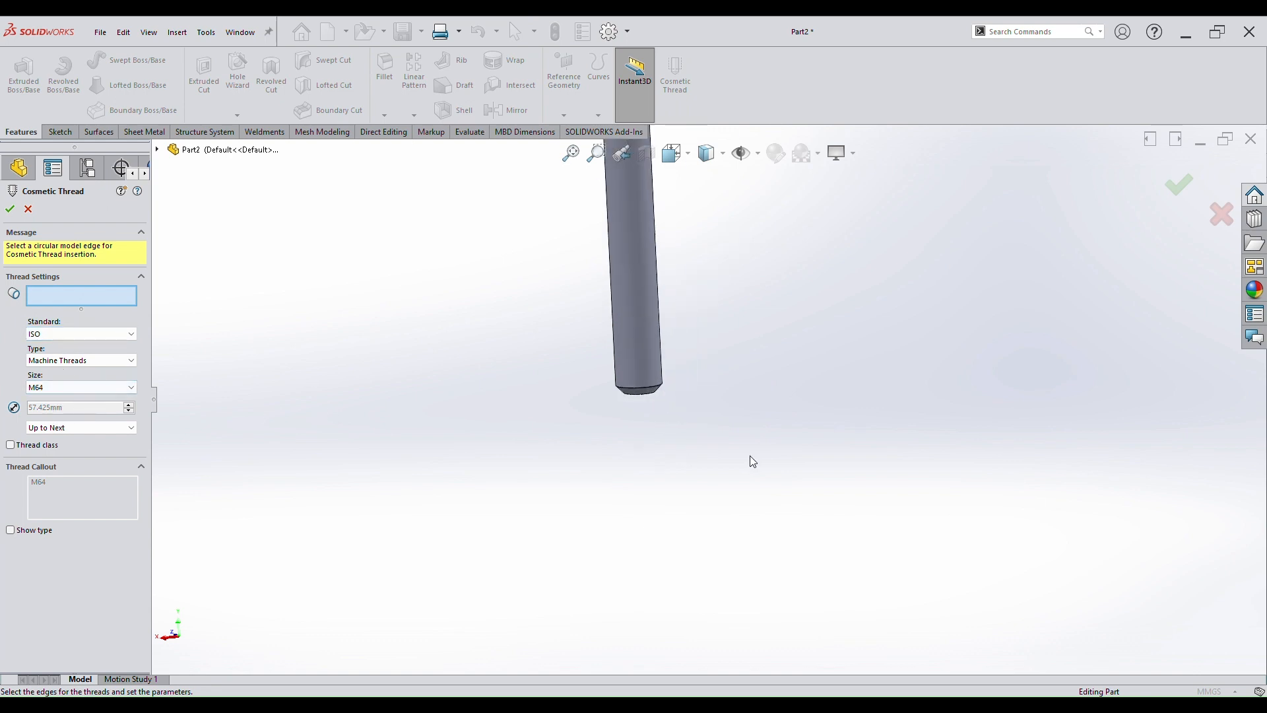
pyautogui.click(599, 386)
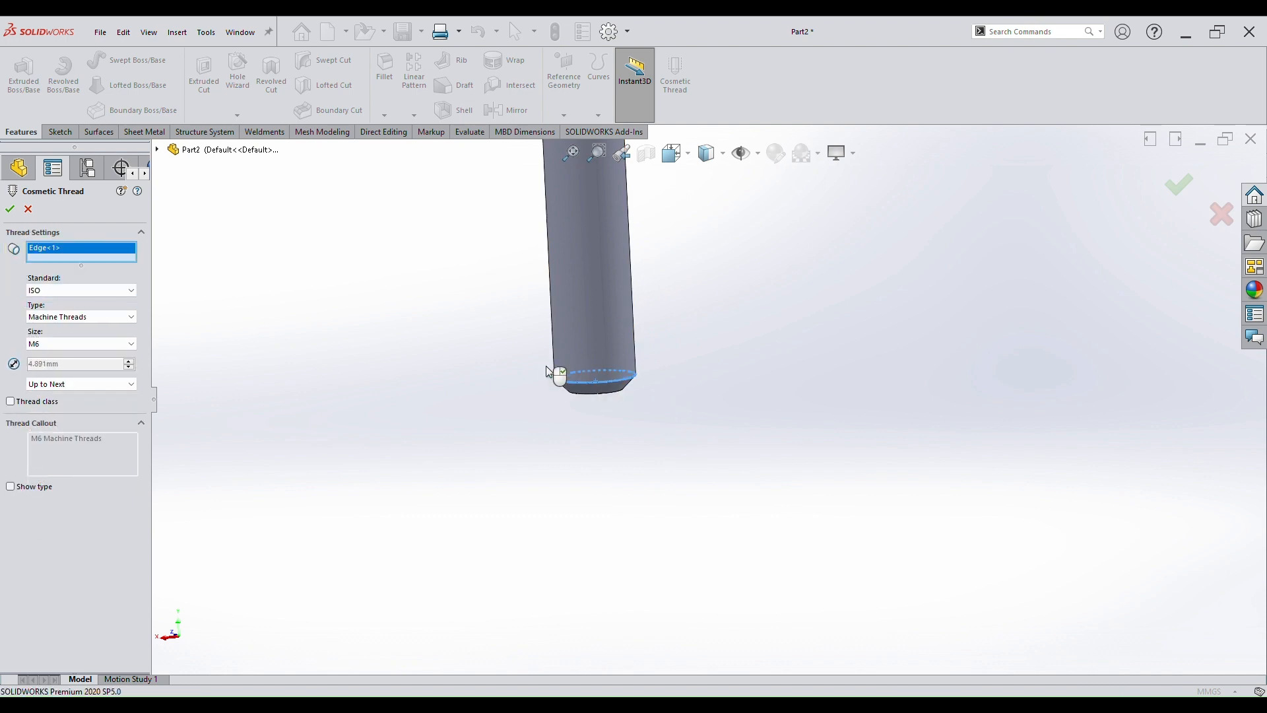
pyautogui.scroll(4, 655, 326)
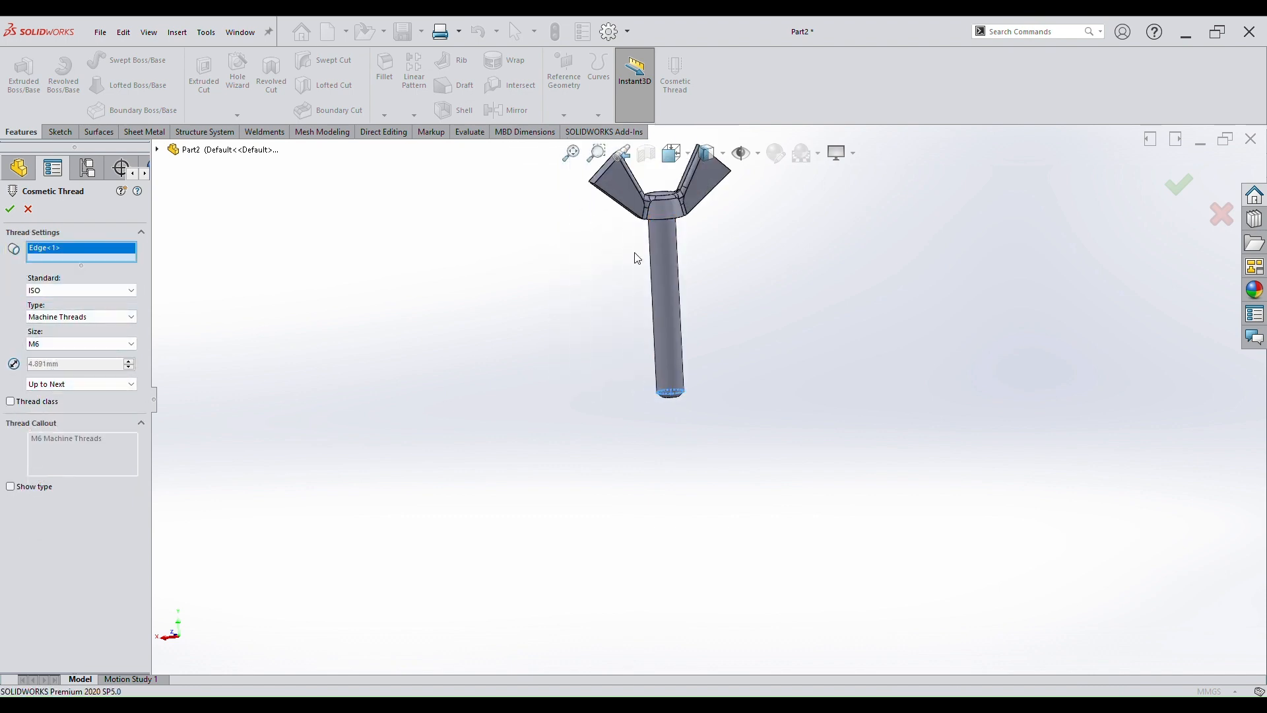
pyautogui.click(10, 209)
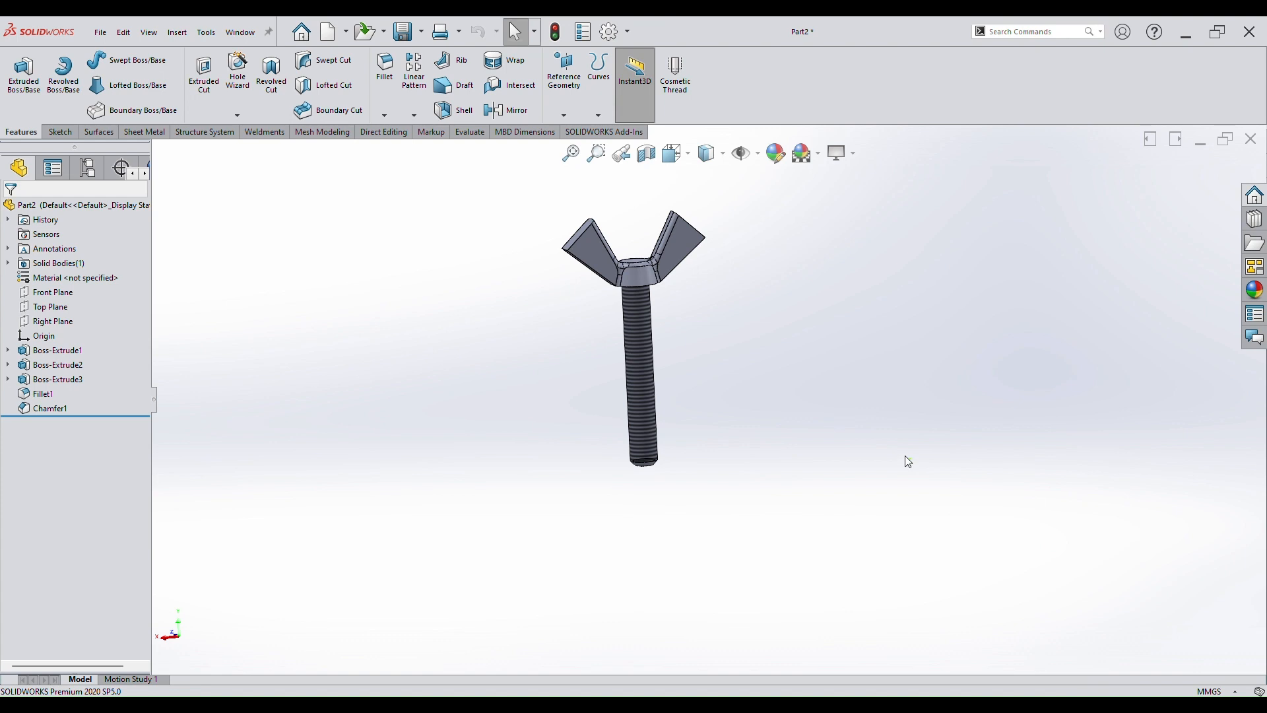
# Round the wing tips with a 1 mm fillet on one wing's outer end face and an outer end edge of the other.
pyautogui.click(385, 65)
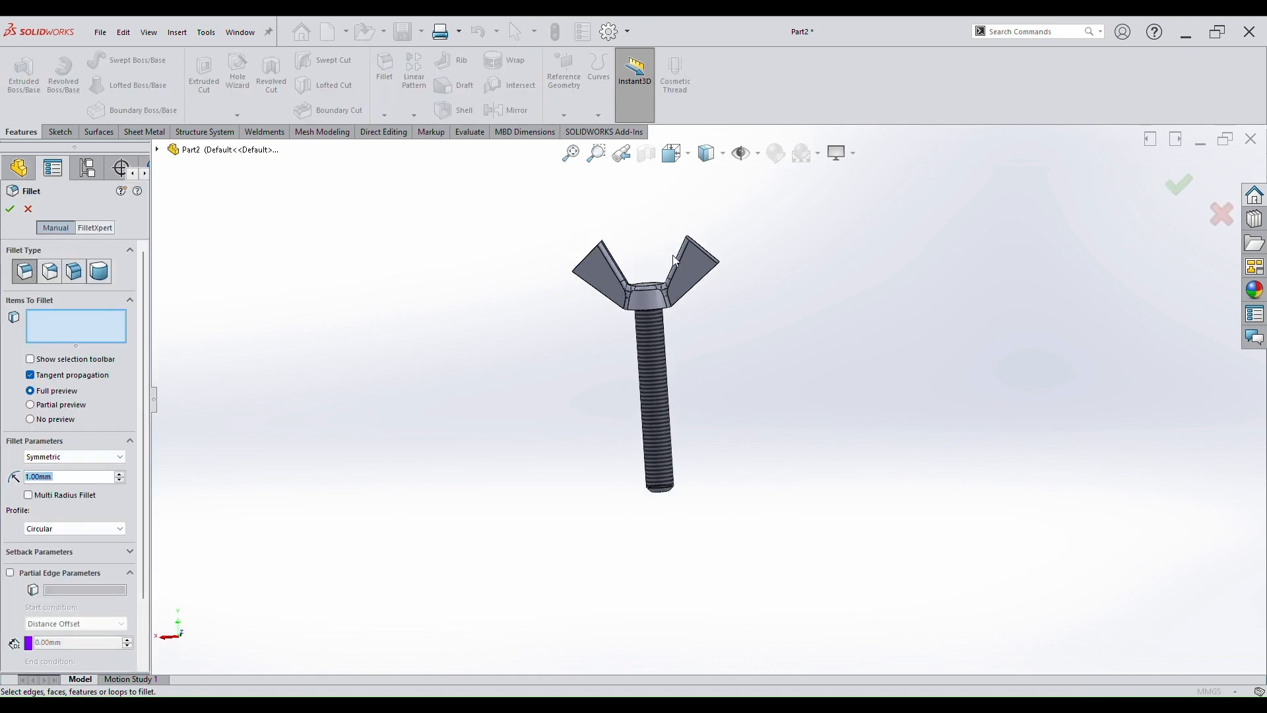
pyautogui.scroll(-5, 683, 284)
pyautogui.click(673, 297)
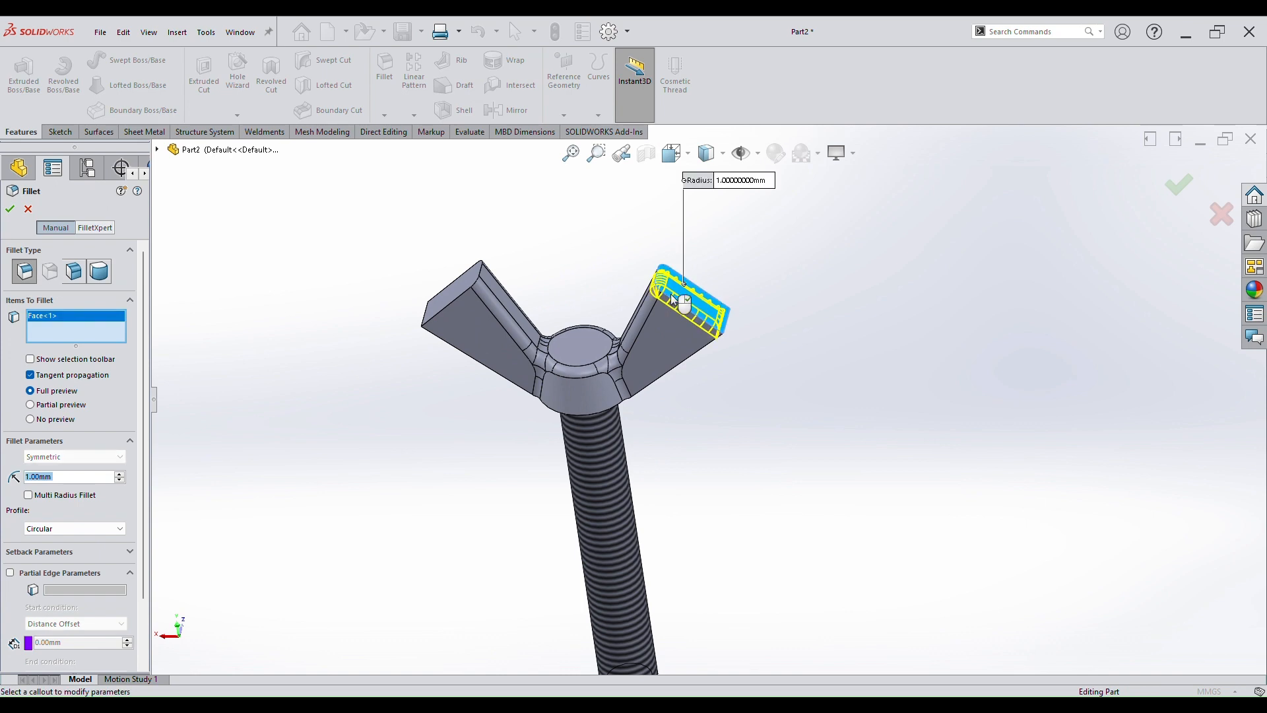
pyautogui.click(447, 293)
pyautogui.moveTo(647, 367); pyautogui.dragTo(665, 310, button='middle')
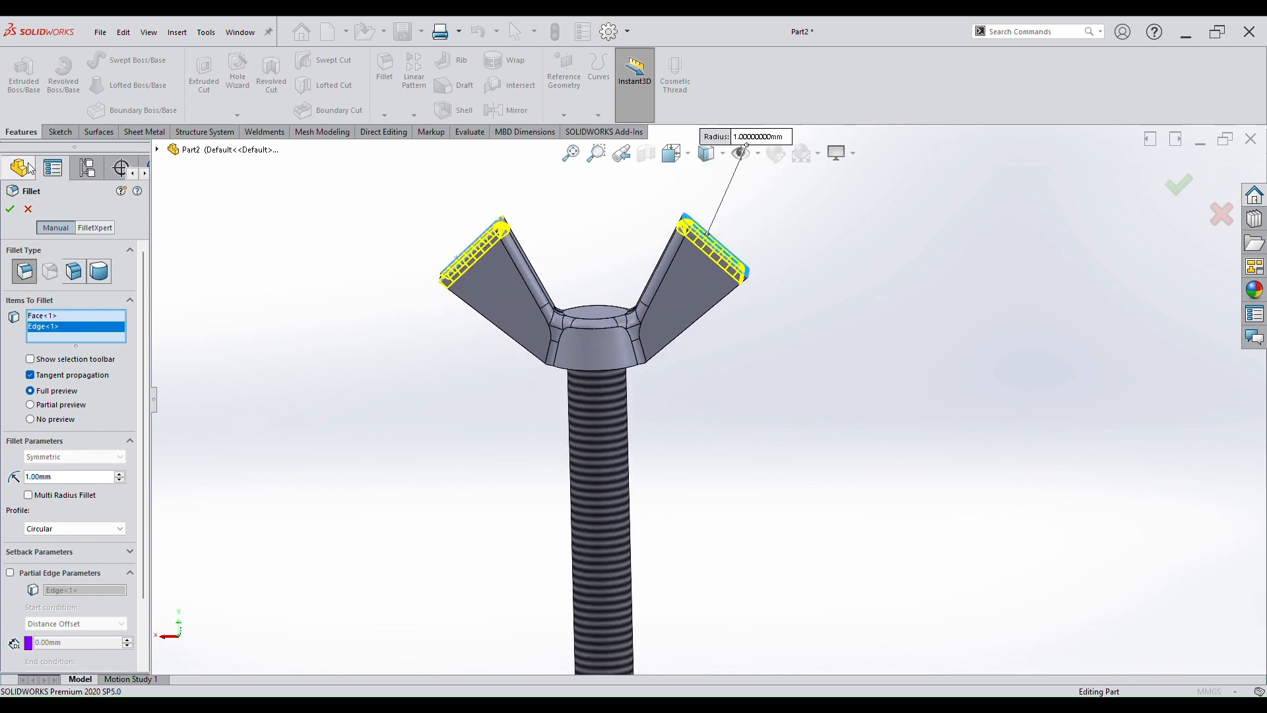
pyautogui.click(10, 209)
pyautogui.moveTo(597, 338); pyautogui.dragTo(744, 522, button='middle')
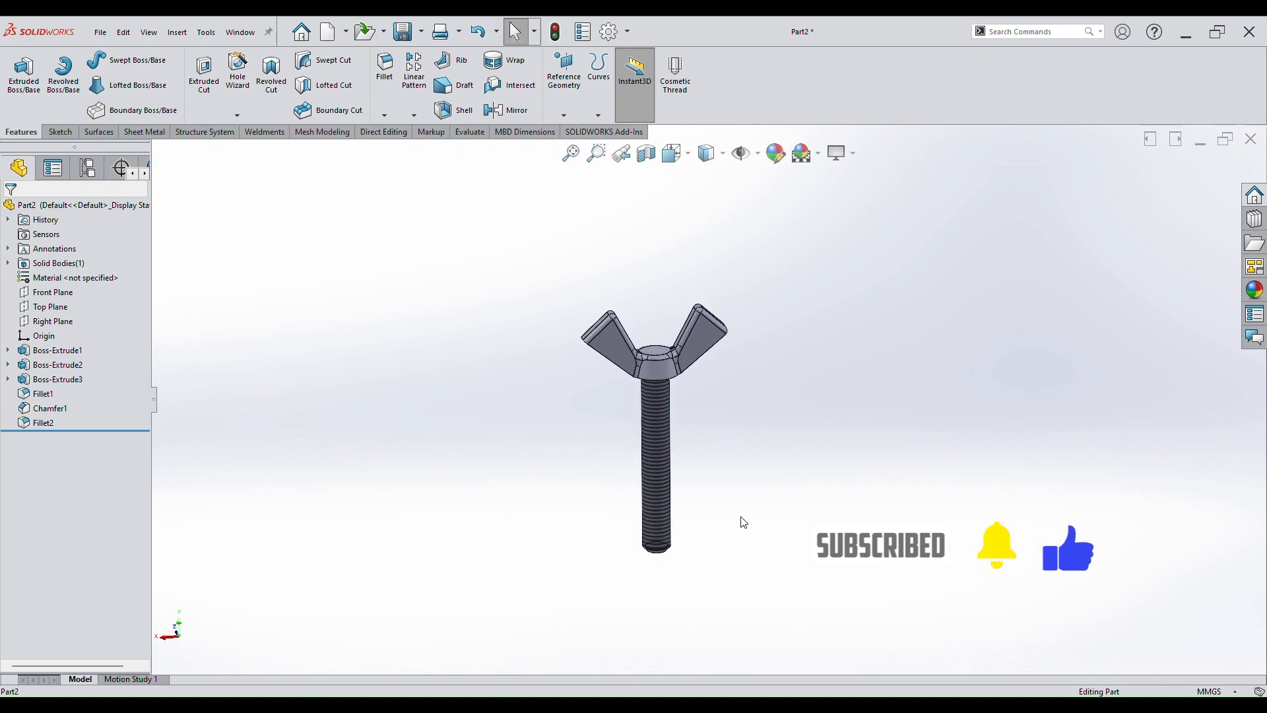